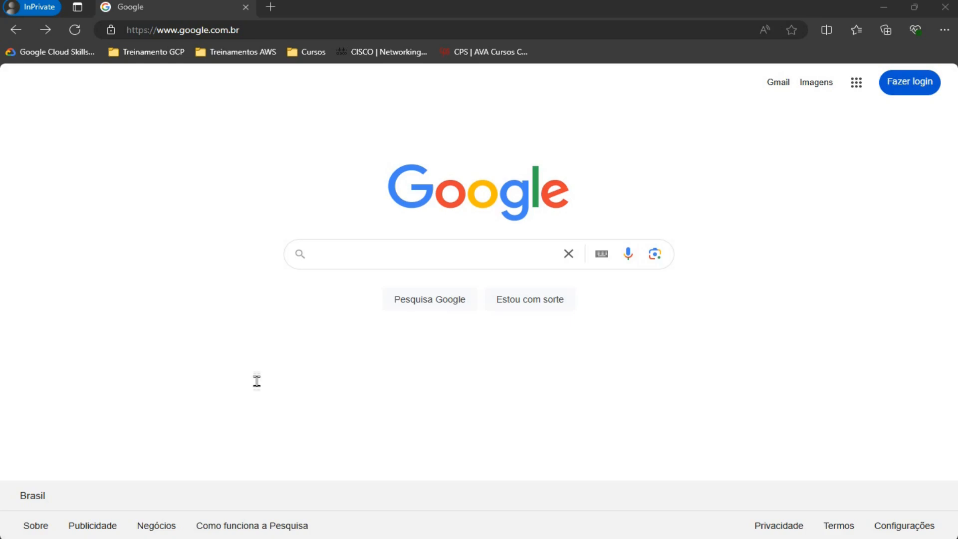
Search Google for "slido" and open the official Slido website from the results.
{"action": "left_click", "coordinate": [369, 257]}
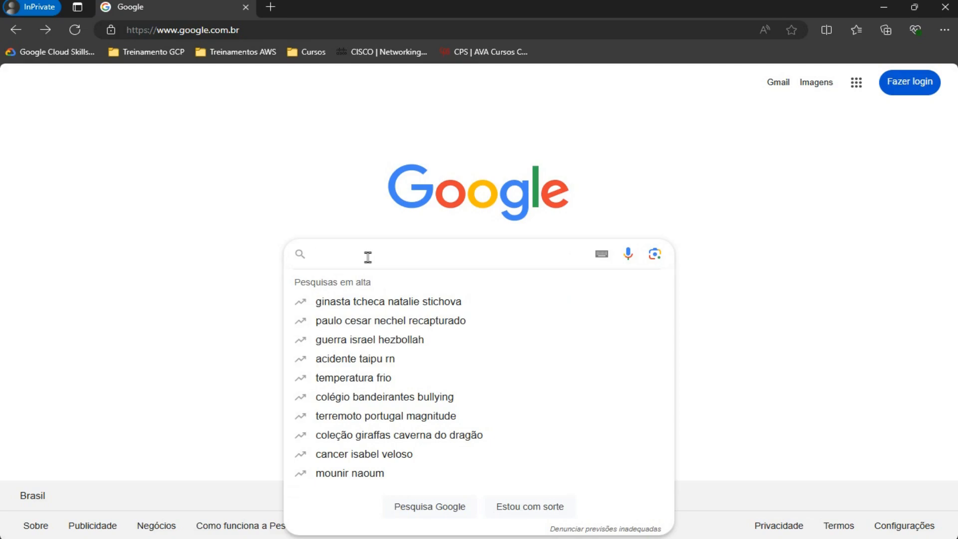
{"action": "type", "text": "slided"}
{"action": "key", "text": "BackSpace"}
{"action": "key", "text": "BackSpace"}
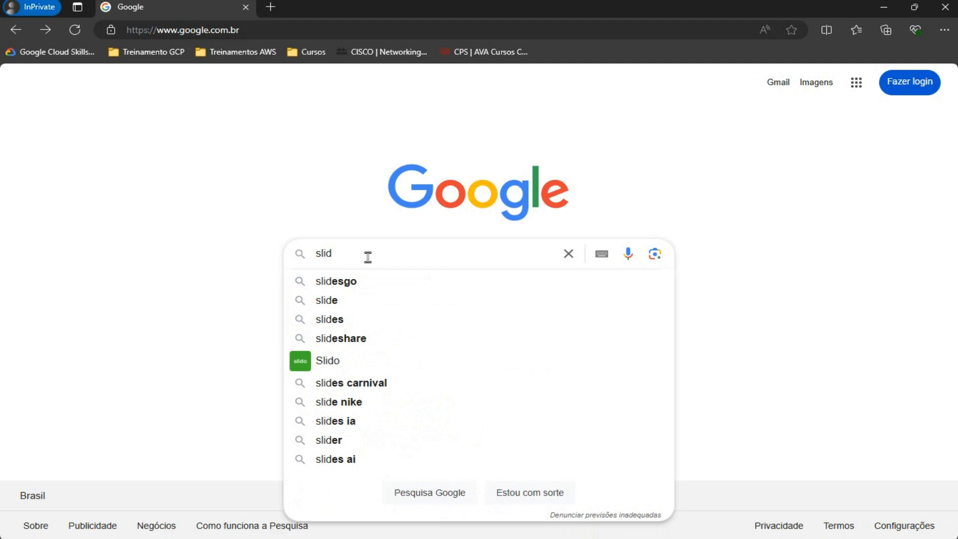
{"action": "type", "text": "o"}
{"action": "key", "text": "Return"}
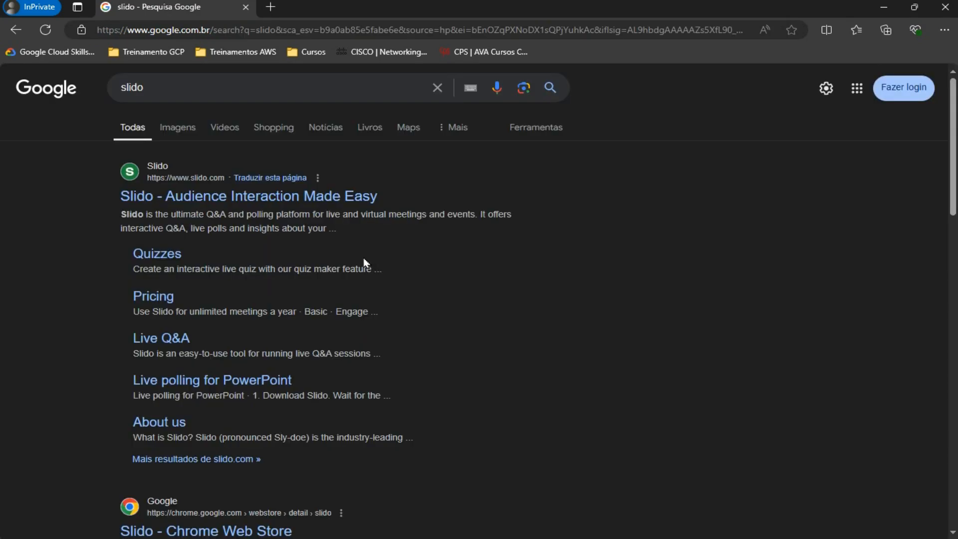
{"action": "left_click", "coordinate": [229, 201]}
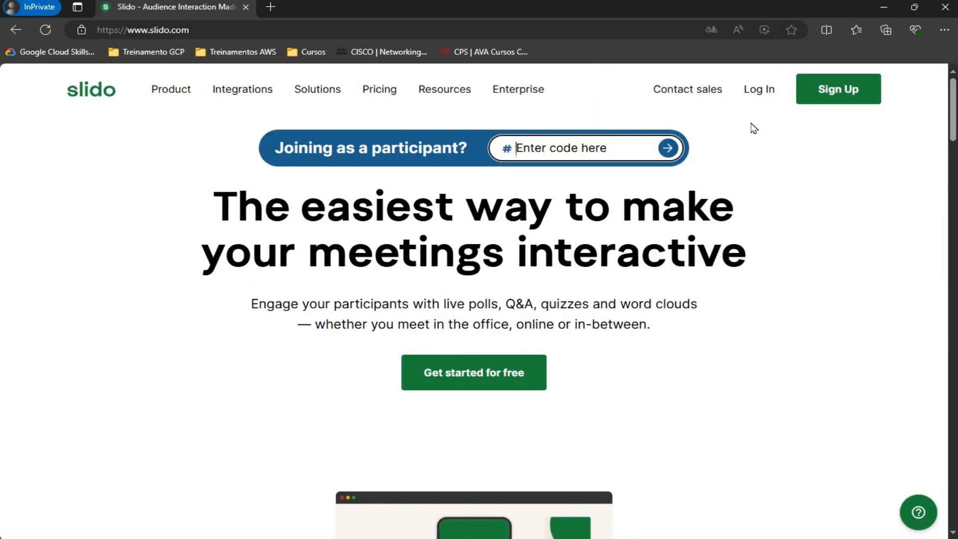
Log in to Slido with the Google account and reject all cookies.
{"action": "left_click", "coordinate": [766, 92]}
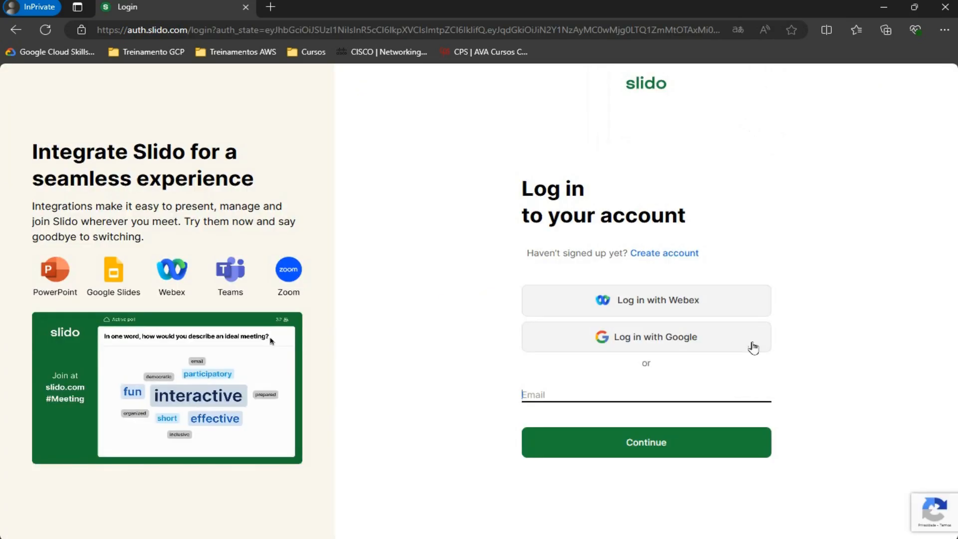
{"action": "left_click", "coordinate": [660, 340]}
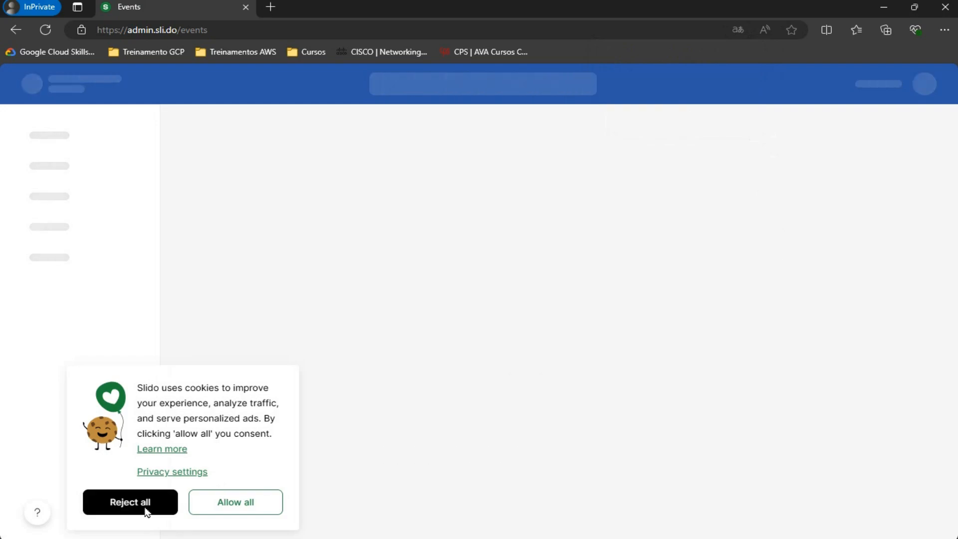
{"action": "left_click", "coordinate": [145, 510]}
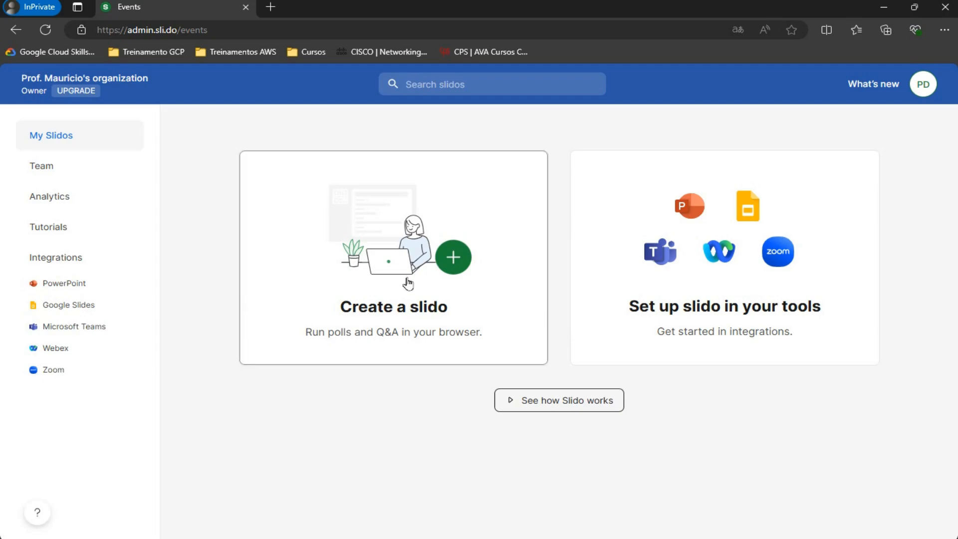
Start a new Slido in the browser with August 28, 2024 as both start date and end date.
{"action": "left_click", "coordinate": [468, 295]}
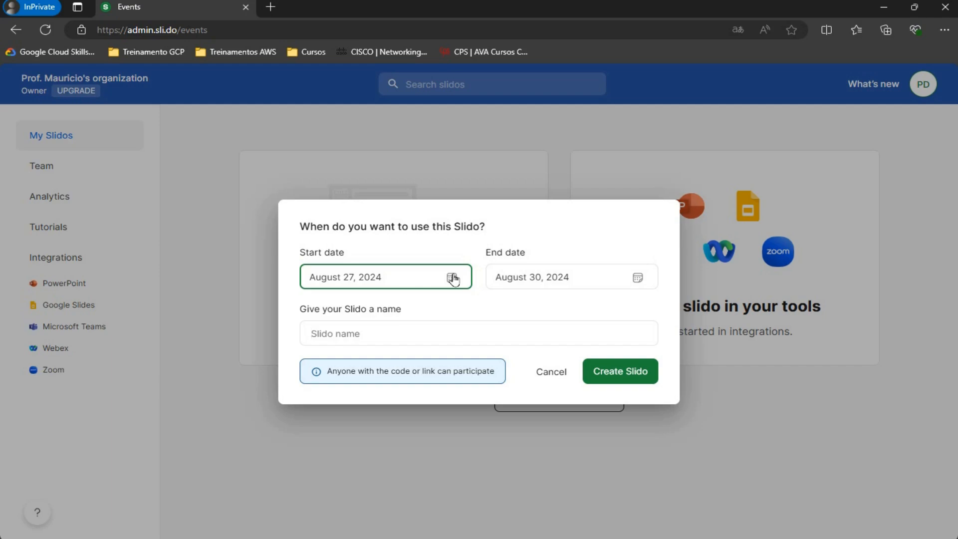
{"action": "left_click", "coordinate": [453, 279]}
{"action": "left_click", "coordinate": [389, 436]}
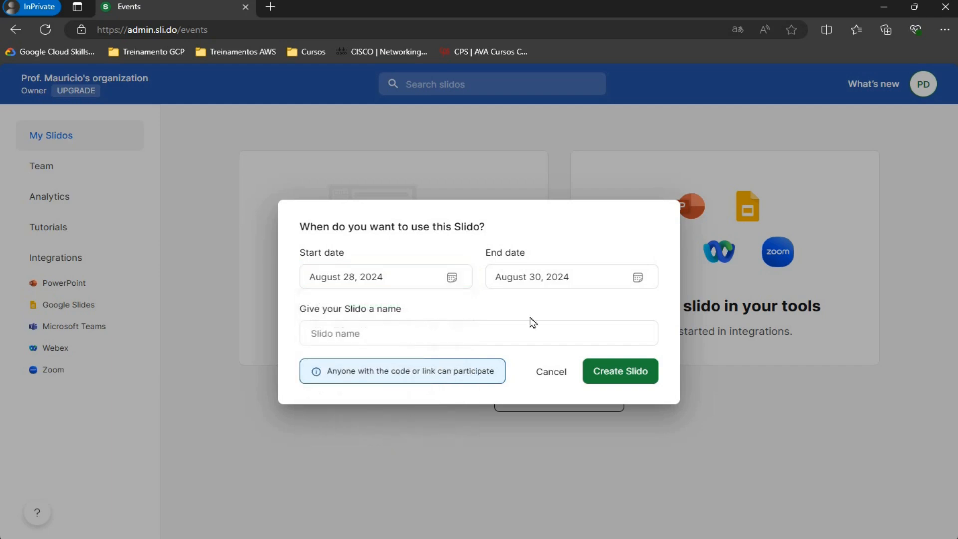
{"action": "left_click", "coordinate": [638, 277]}
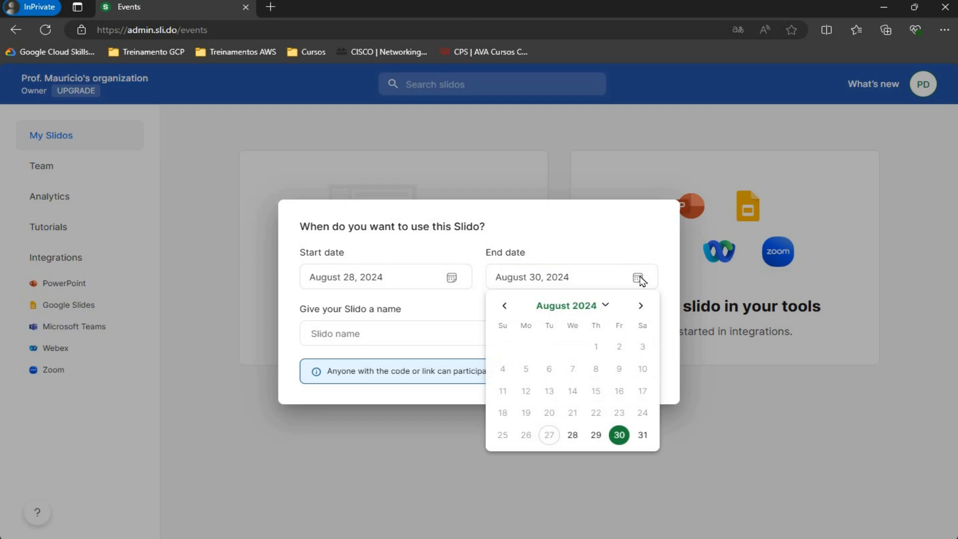
{"action": "left_click", "coordinate": [572, 436]}
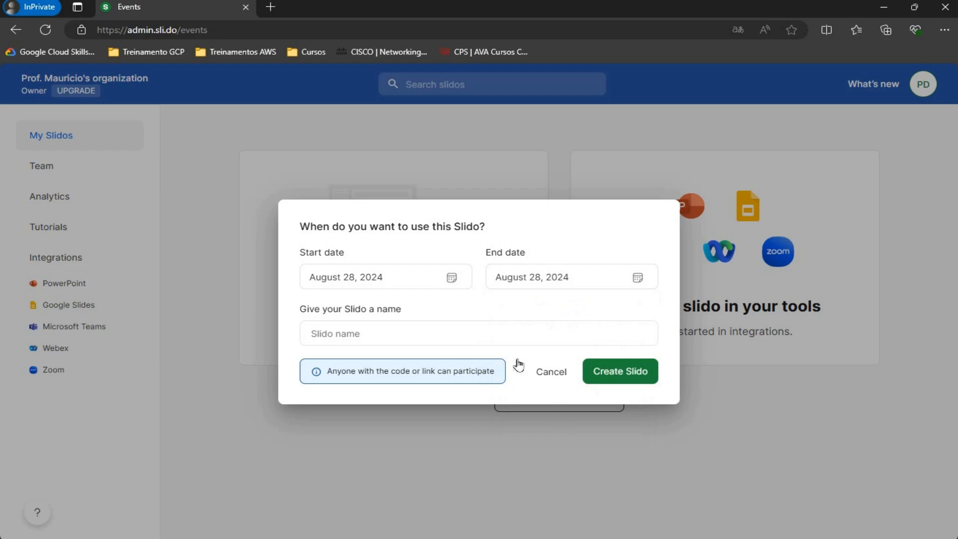
Name the Slido "Questões de Nivelamento" and create it.
{"action": "left_click", "coordinate": [404, 334]}
{"action": "key", "text": "alt+Tab"}
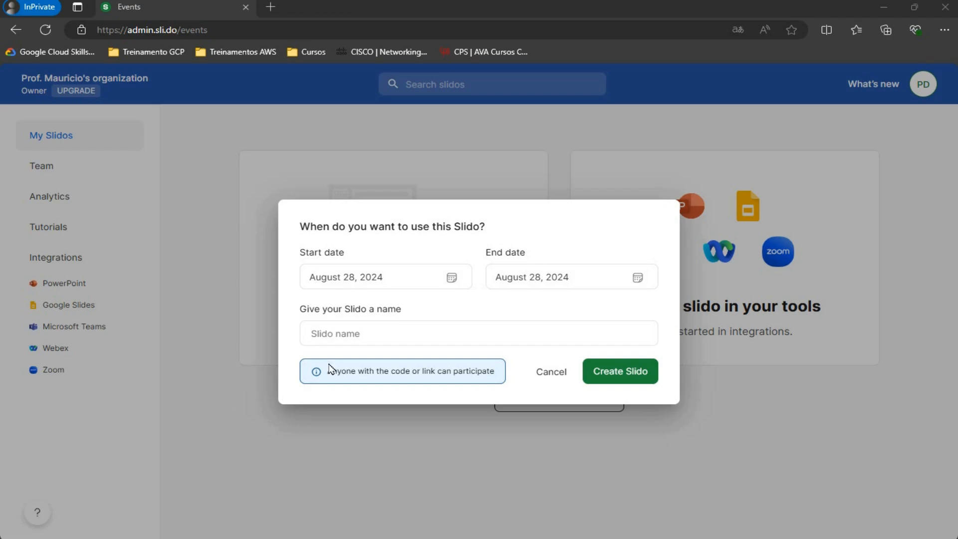
{"action": "left_click", "coordinate": [475, 333]}
{"action": "type", "text": "Que"}
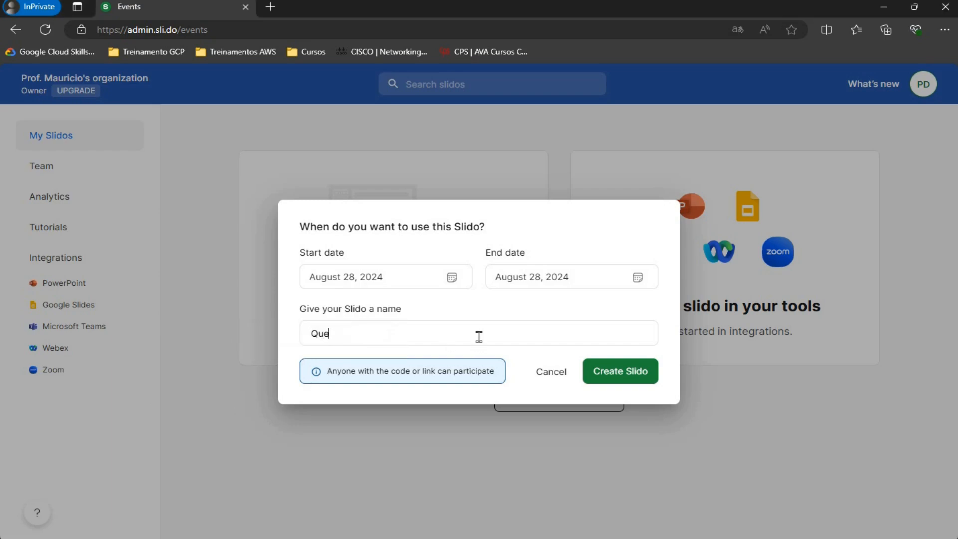
{"action": "type", "text": "stões de Nivelamento"}
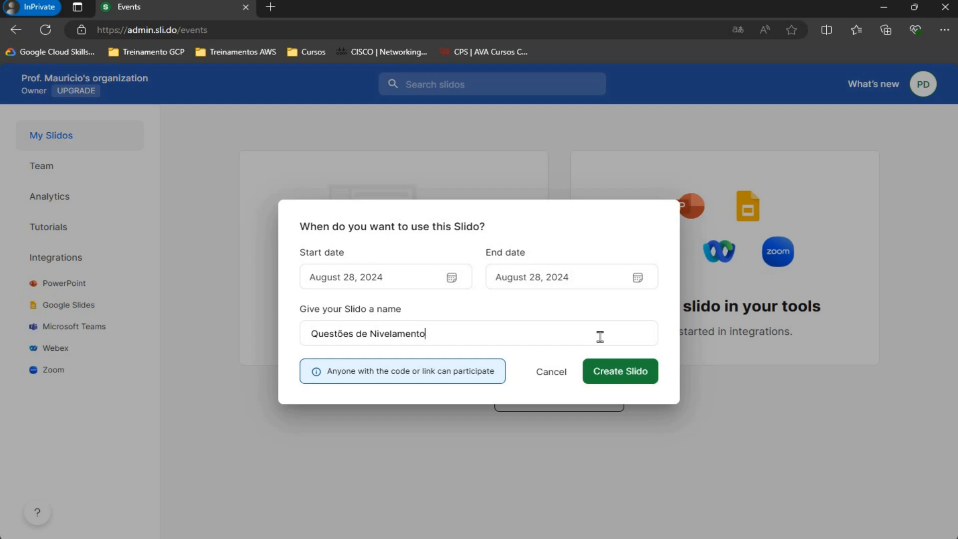
{"action": "left_click", "coordinate": [636, 378]}
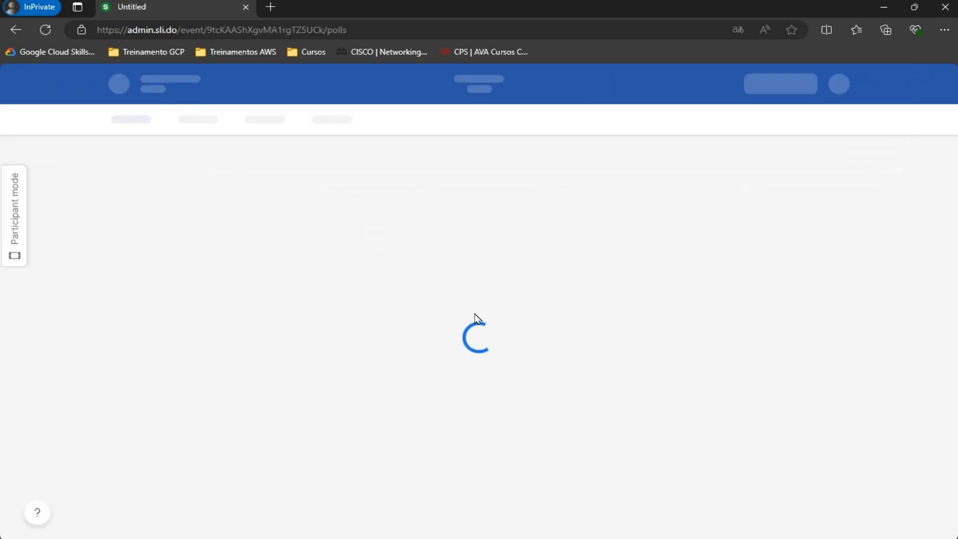
{"action": "key", "text": "ctrl+shift+n"}
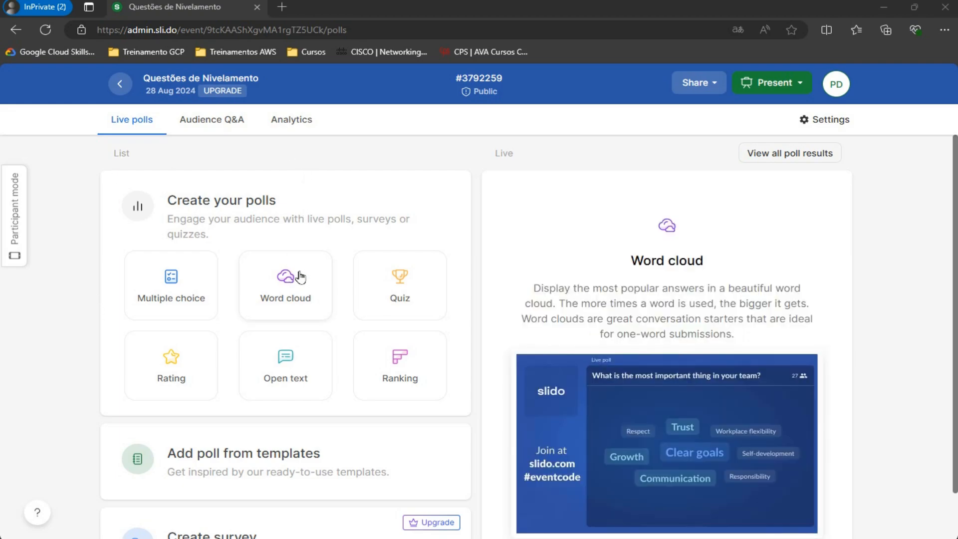
Start a word cloud poll asking "O que vem a sua mente quando falamos em Rede de Computadores?".
{"action": "left_click", "coordinate": [300, 277]}
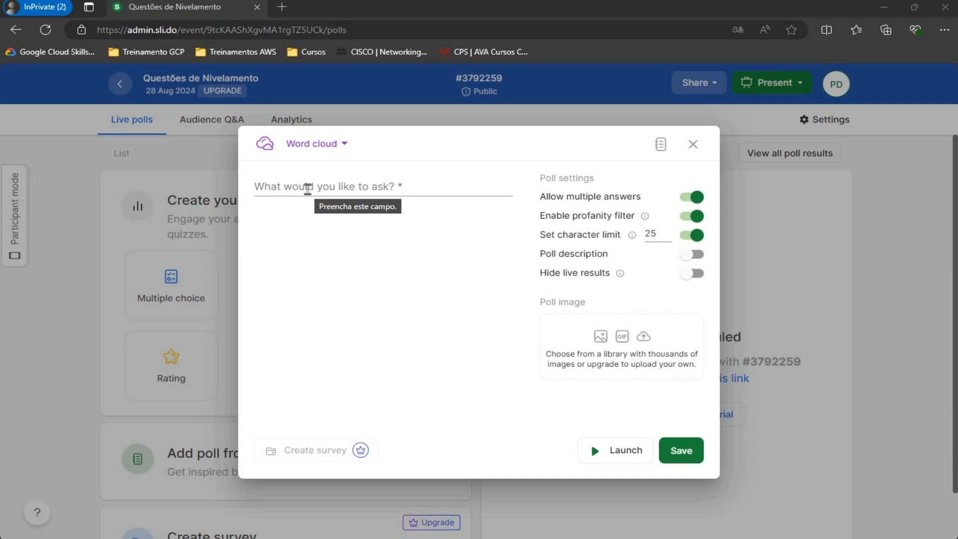
{"action": "left_click", "coordinate": [308, 188]}
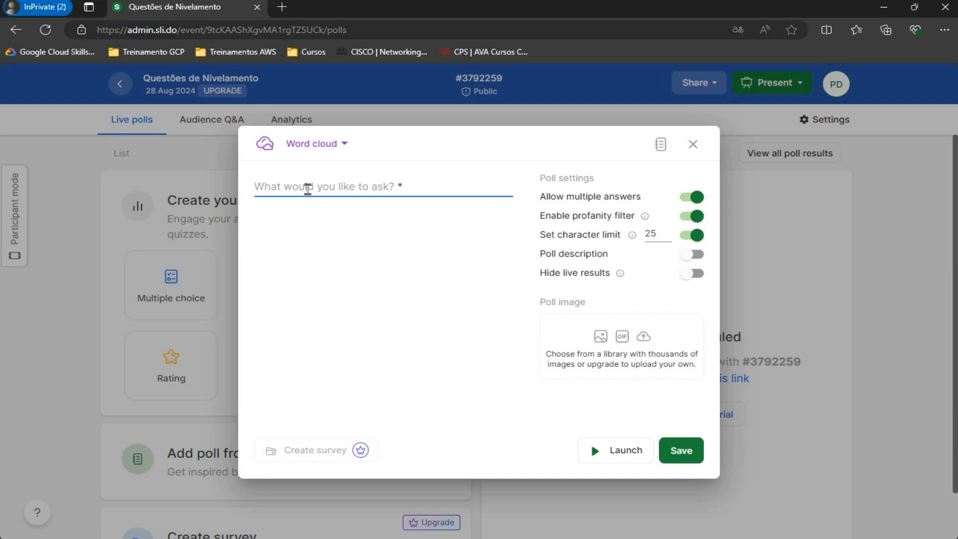
{"action": "type", "text": "O que"}
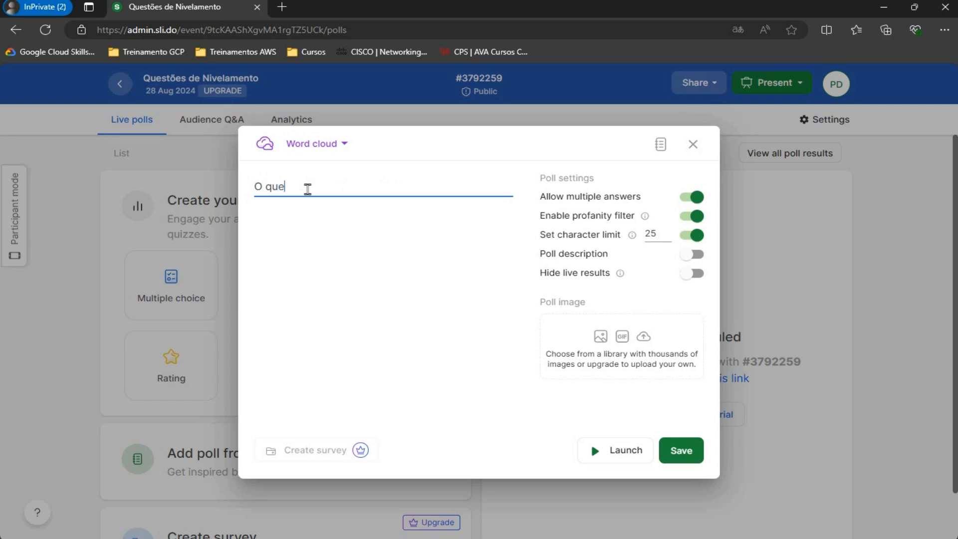
{"action": "type", "text": " vem a sua mente quando"}
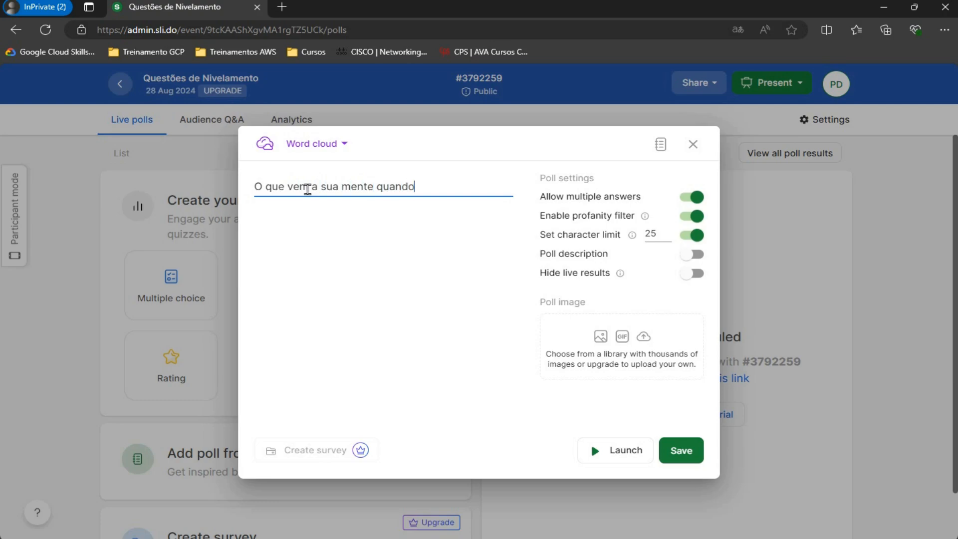
{"action": "type", "text": " falamos em Rede de"}
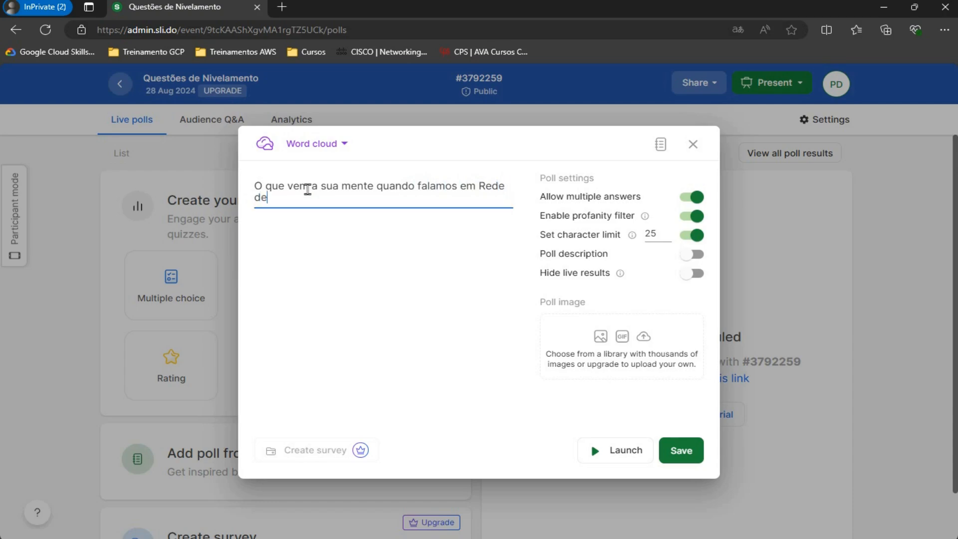
{"action": "type", "text": " Com"}
{"action": "key", "text": "BackSpace"}
{"action": "type", "text": "omputadores?"}
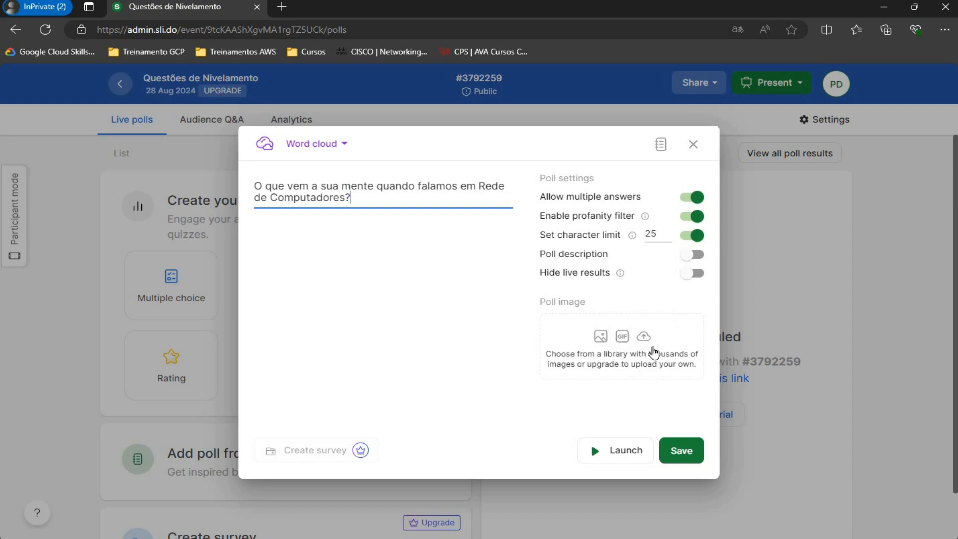
Search the Pexels image library for "network" and set the photo of blue network cables as the poll image.
{"action": "left_click", "coordinate": [659, 344]}
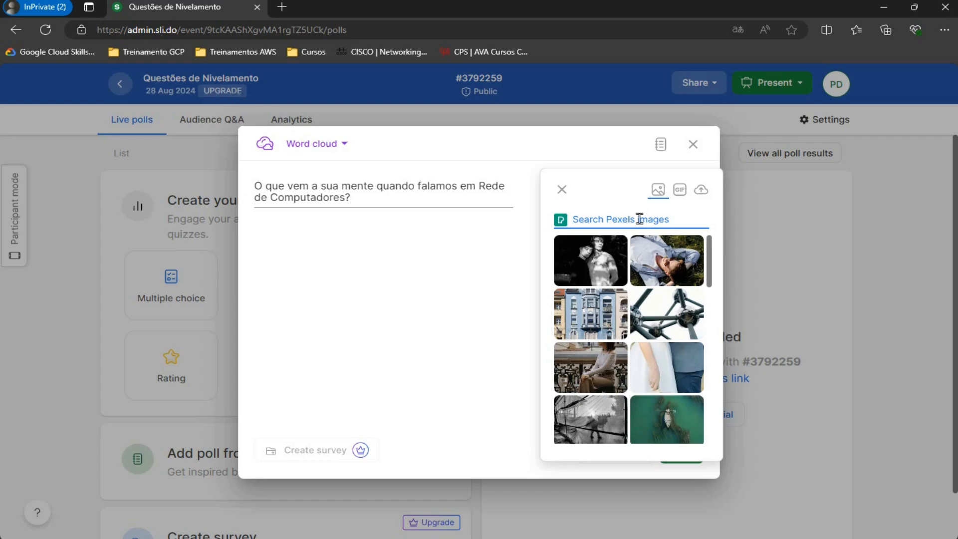
{"action": "type", "text": "network"}
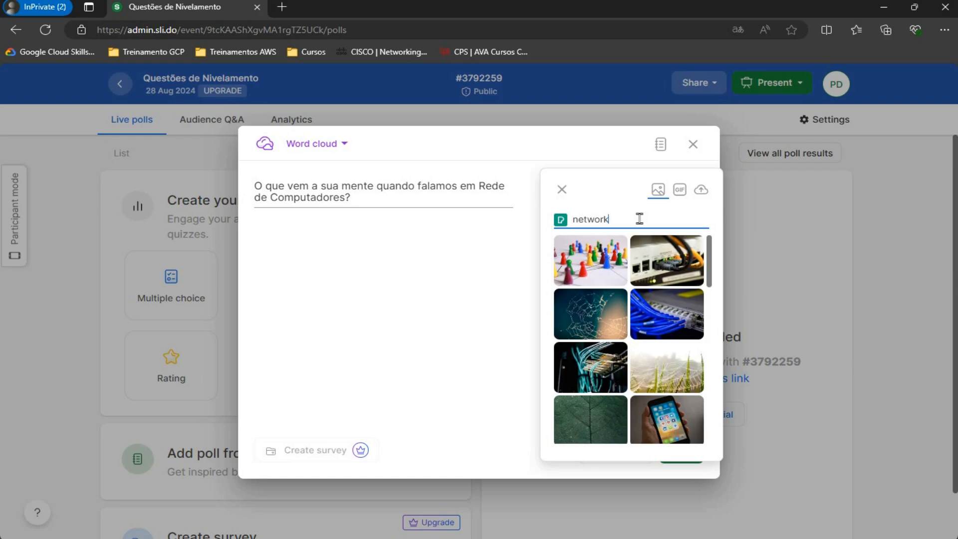
{"action": "left_click", "coordinate": [672, 310]}
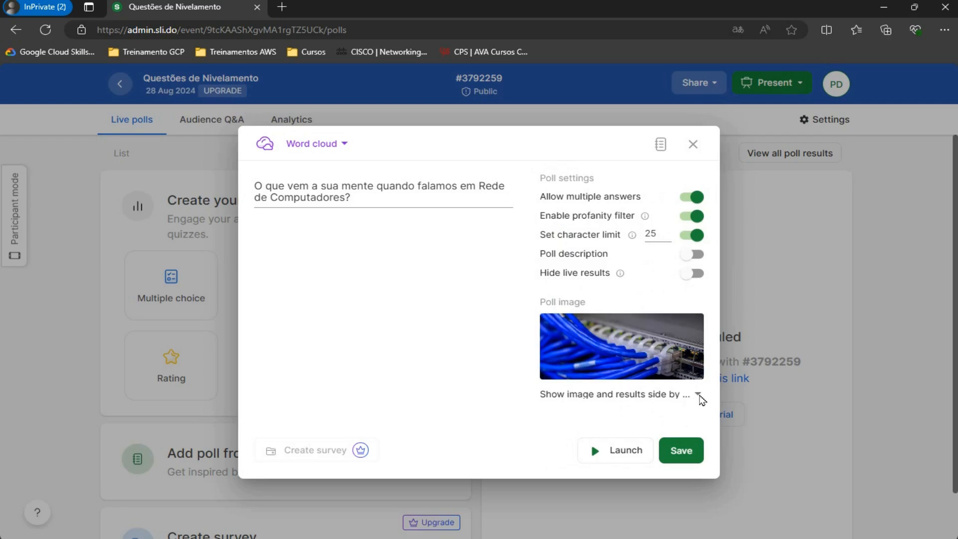
Set the poll image to show side by side with the results and save the word cloud poll.
{"action": "left_click", "coordinate": [697, 395]}
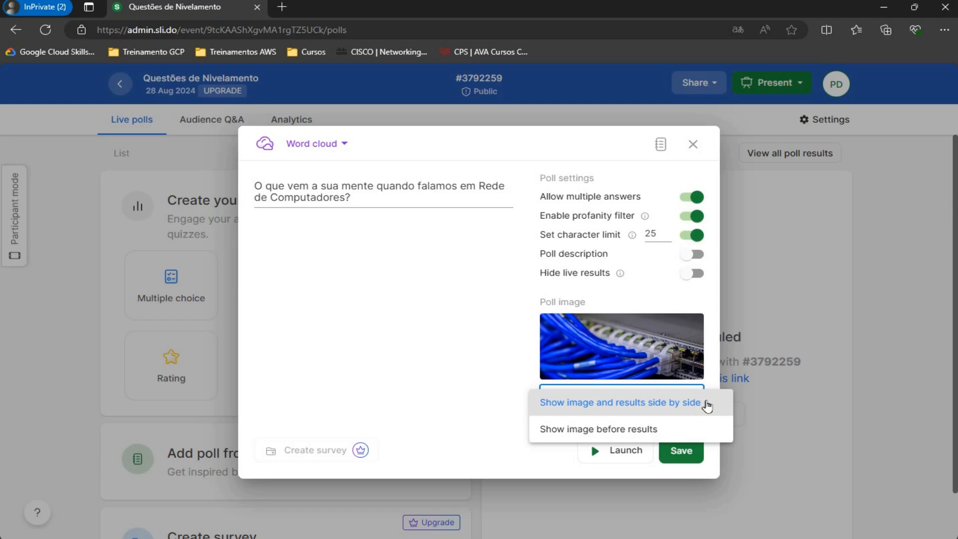
{"action": "left_click", "coordinate": [707, 405]}
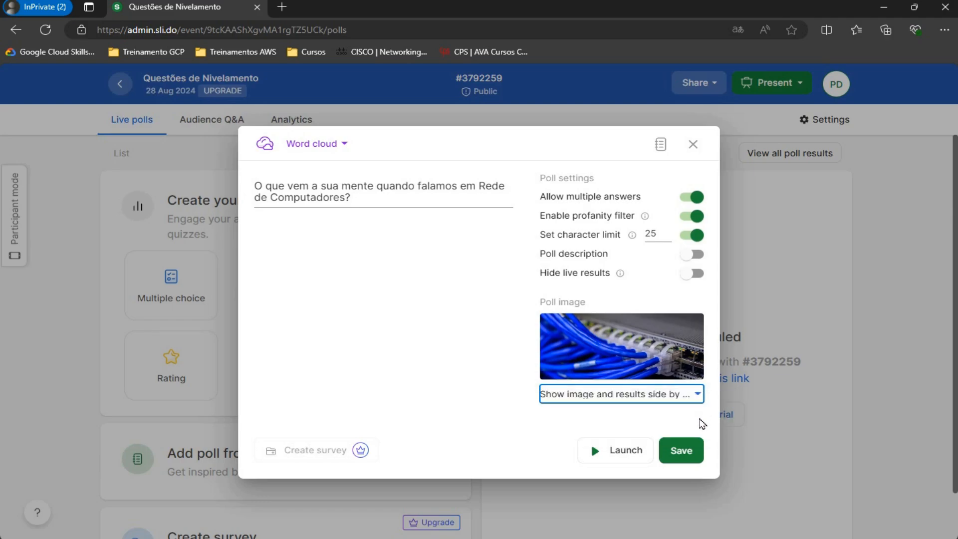
{"action": "left_click", "coordinate": [688, 455]}
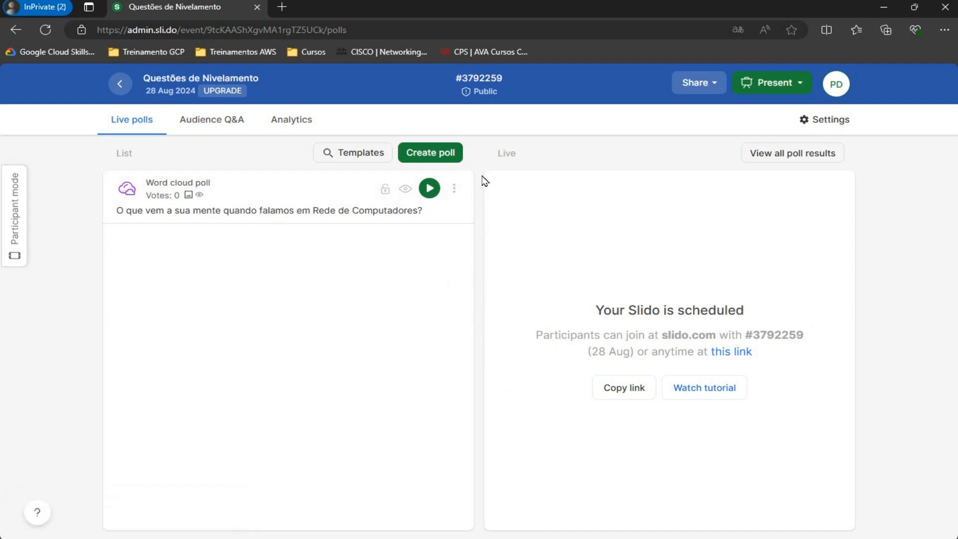
Start a multiple choice poll asking "Você já usou alguma tecnologia em nuvem?".
{"action": "left_click", "coordinate": [449, 156]}
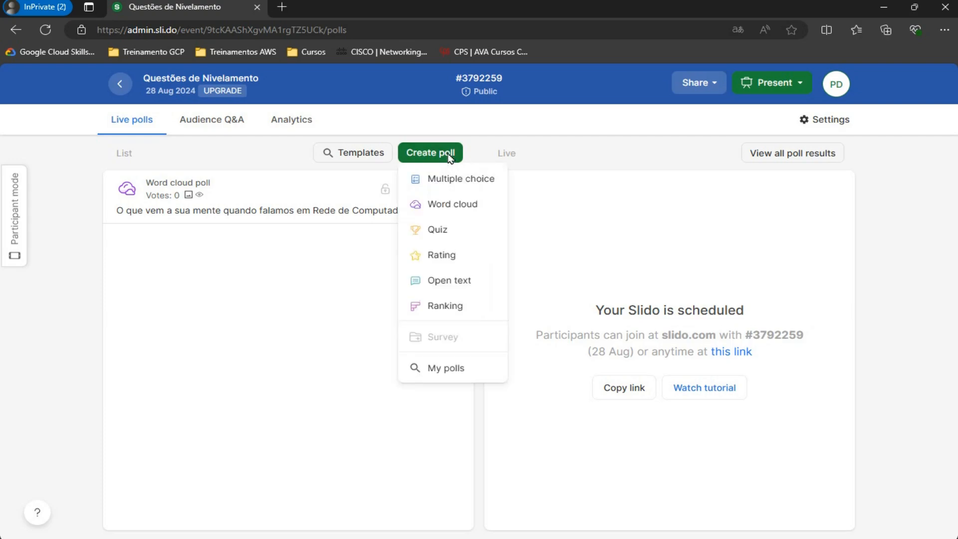
{"action": "left_click", "coordinate": [484, 182]}
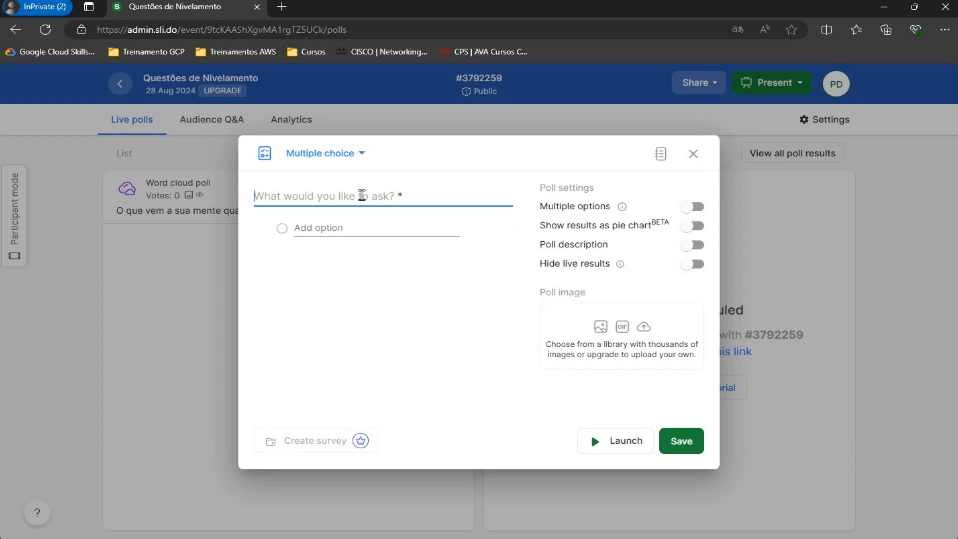
{"action": "type", "text": "Você"}
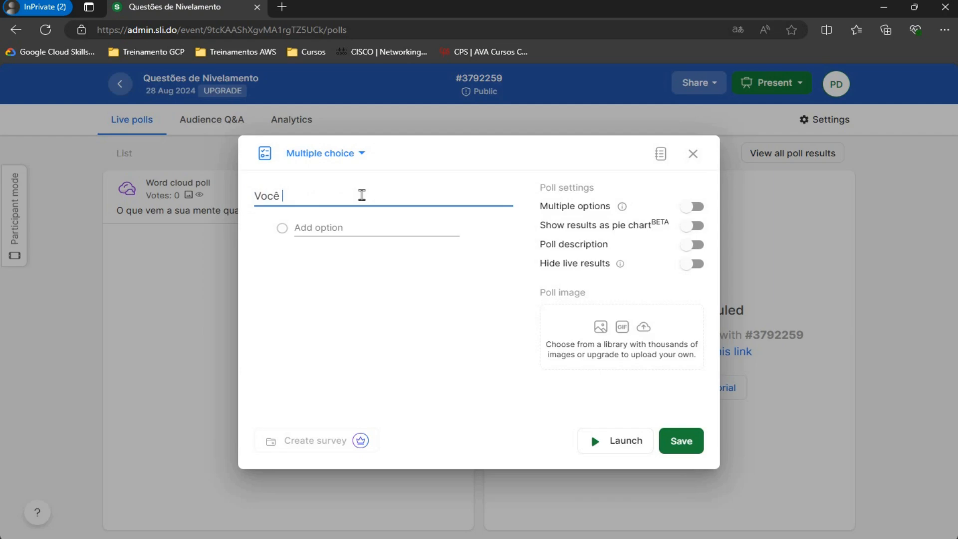
{"action": "type", "text": " já usou alguma tecnologia"}
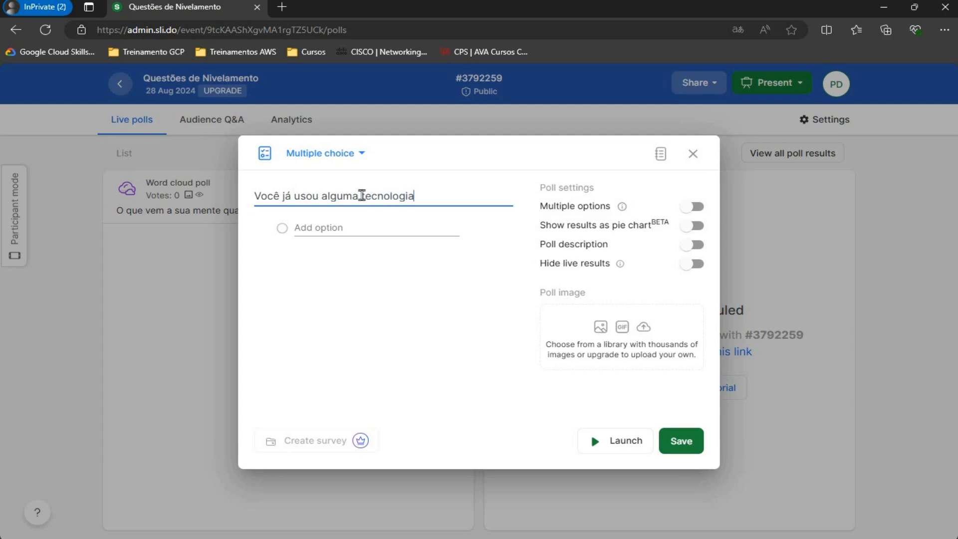
{"action": "type", "text": " em nuvem?"}
Add the answer options "Sim" and "Não" to the multiple choice poll.
{"action": "left_click", "coordinate": [356, 228]}
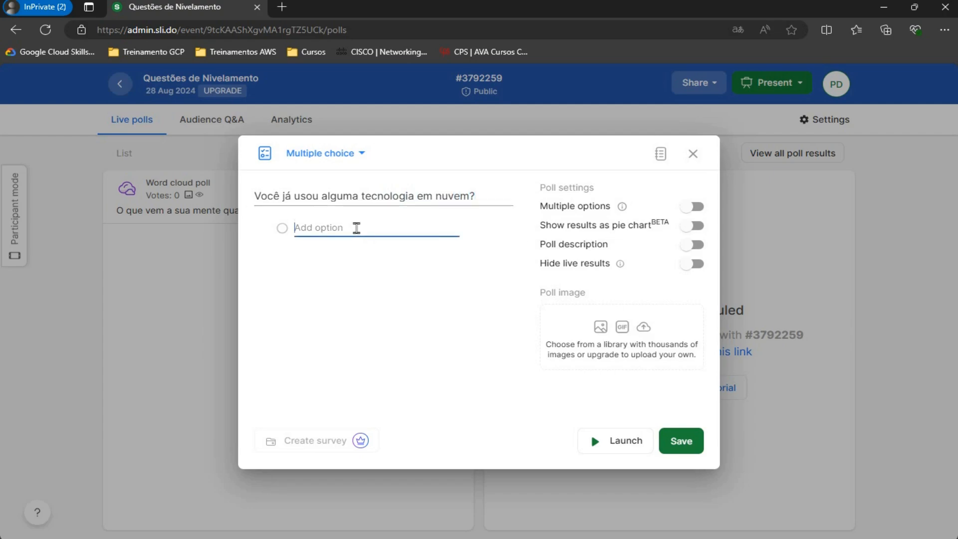
{"action": "type", "text": "Sim"}
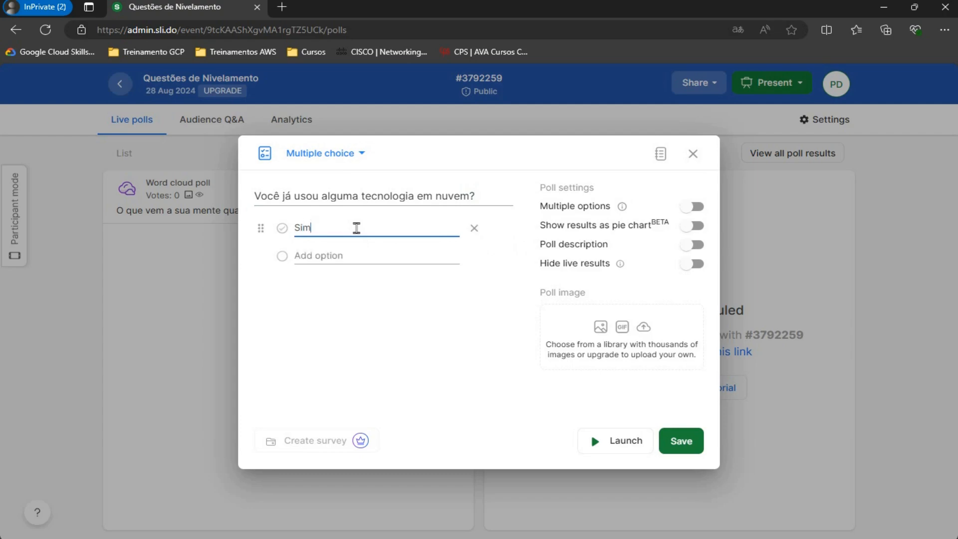
{"action": "left_click", "coordinate": [349, 254]}
{"action": "type", "text": "Não"}
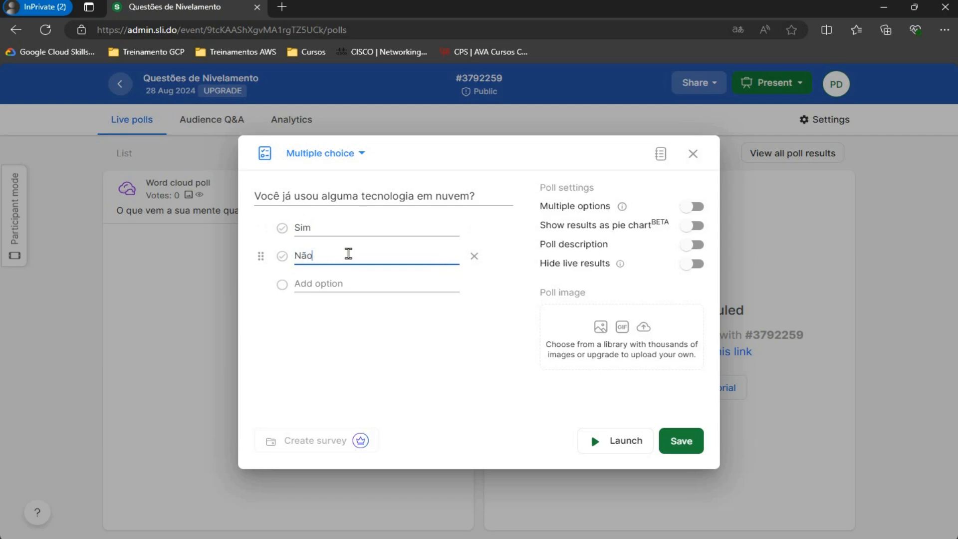
Search the Pexels image library for "cloud", set the photo of a foggy city skyline as the poll image, and save the multiple choice poll.
{"action": "left_click", "coordinate": [609, 342]}
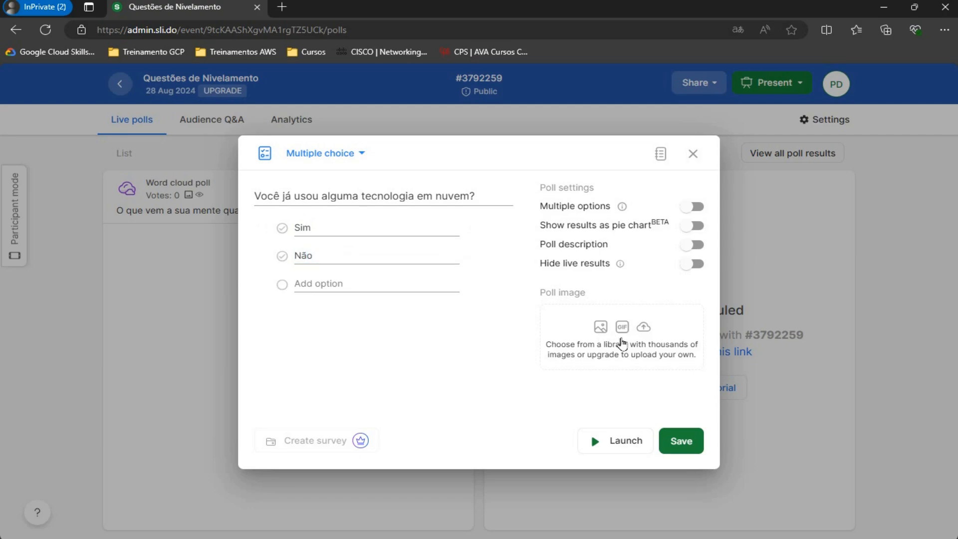
{"action": "left_click", "coordinate": [621, 343]}
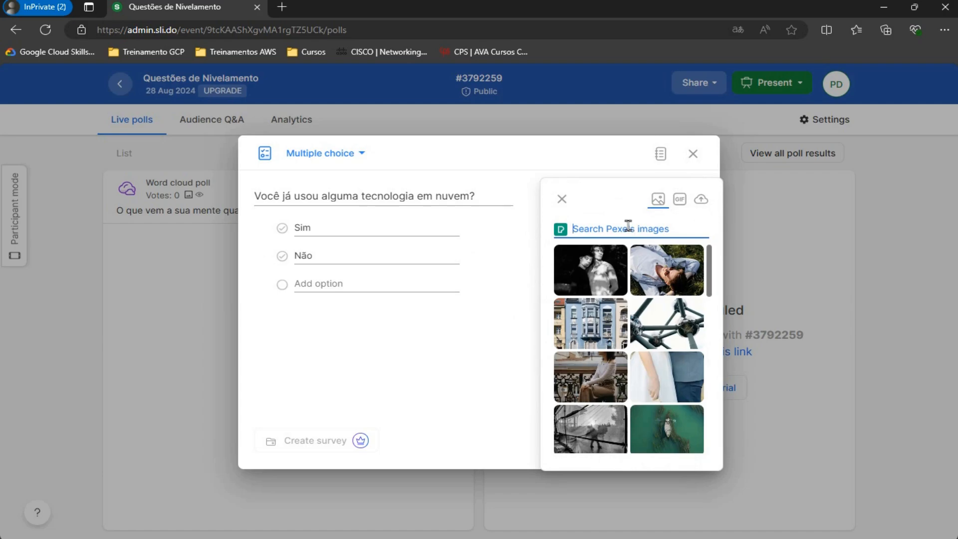
{"action": "type", "text": "dloud"}
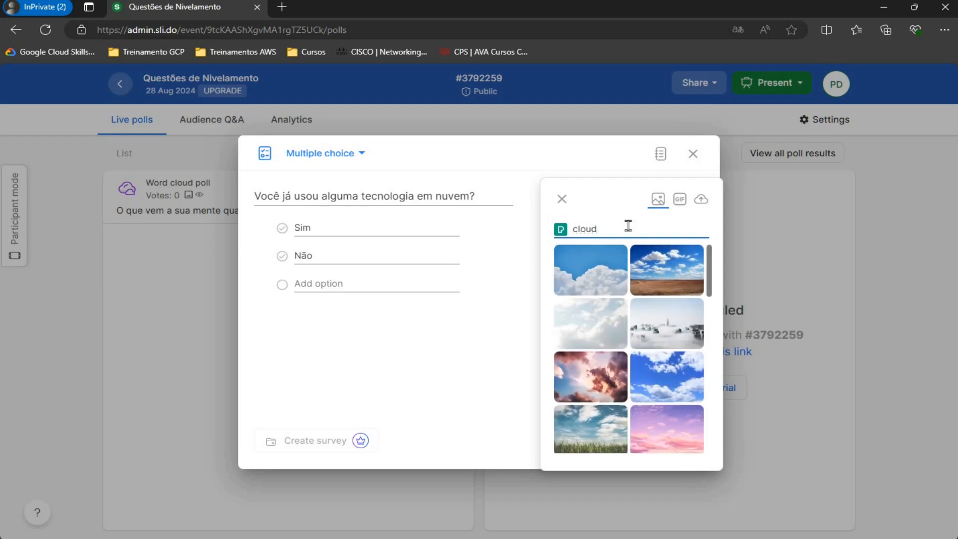
{"action": "scroll", "coordinate": [679, 330], "scroll_direction": "down", "scroll_amount": 2}
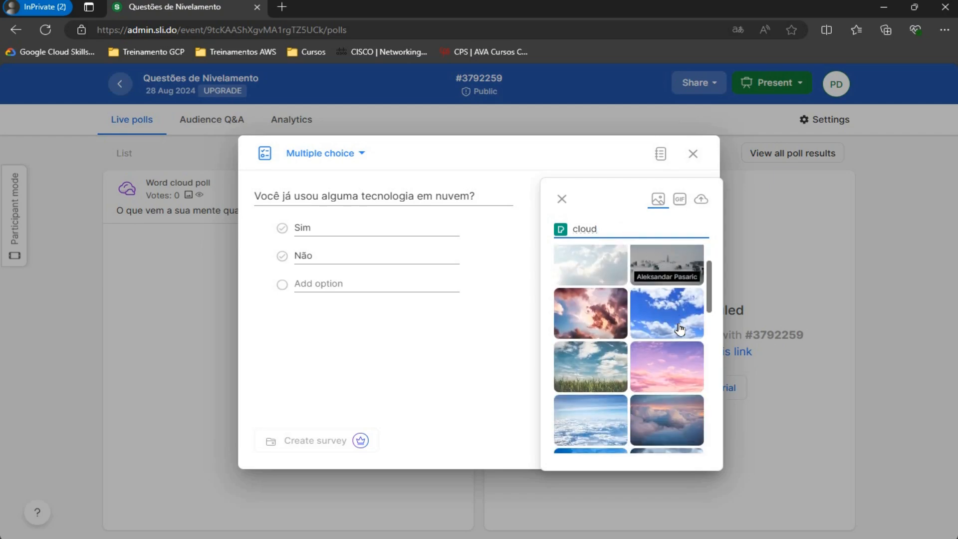
{"action": "scroll", "coordinate": [679, 329], "scroll_direction": "down", "scroll_amount": 2}
{"action": "scroll", "coordinate": [679, 331], "scroll_direction": "down", "scroll_amount": 2}
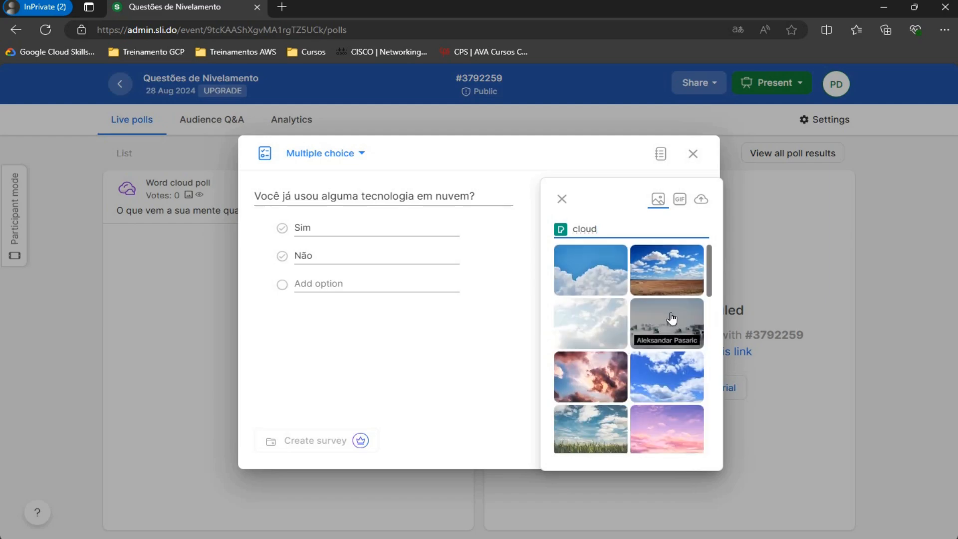
{"action": "left_click", "coordinate": [667, 321]}
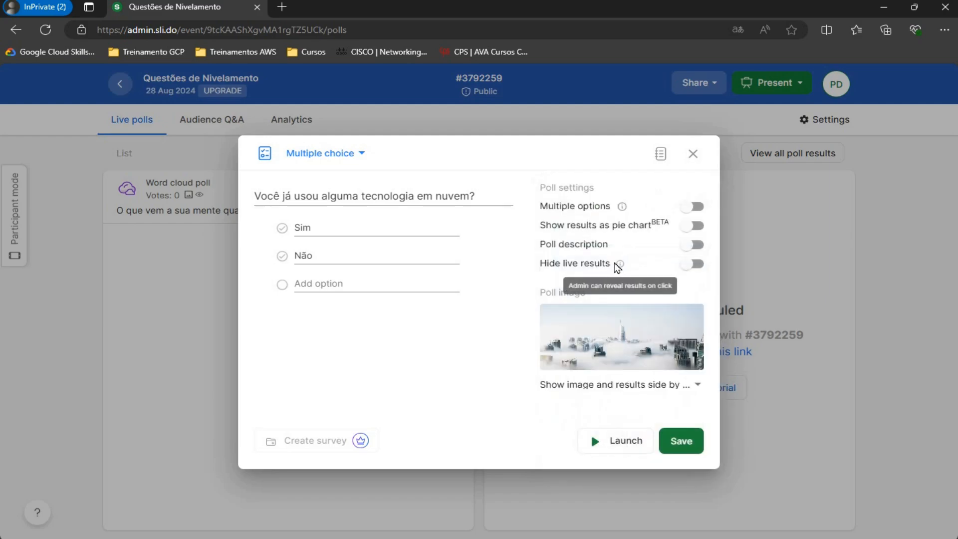
{"action": "left_click", "coordinate": [692, 446]}
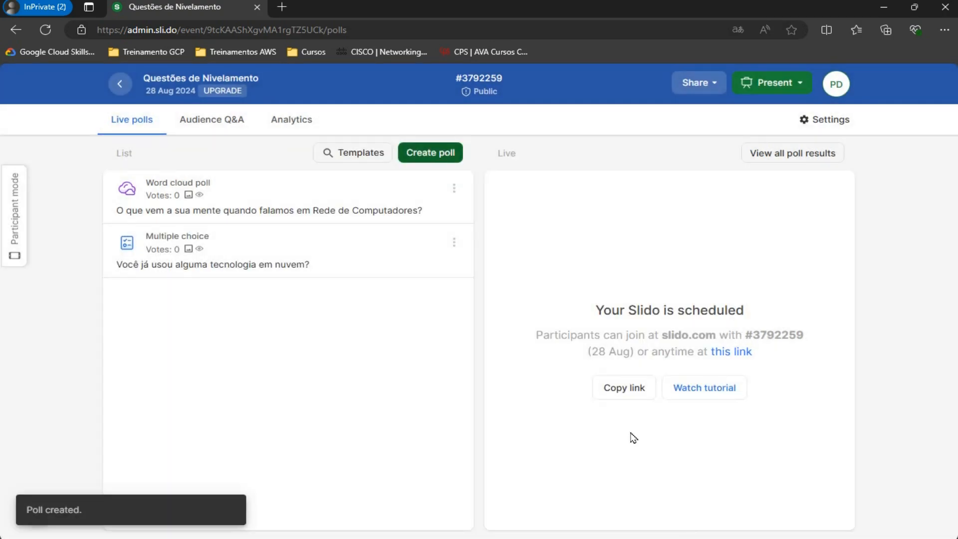
Start a rating poll asking "Como você avaliaria essa dinâmica?".
{"action": "left_click", "coordinate": [448, 155]}
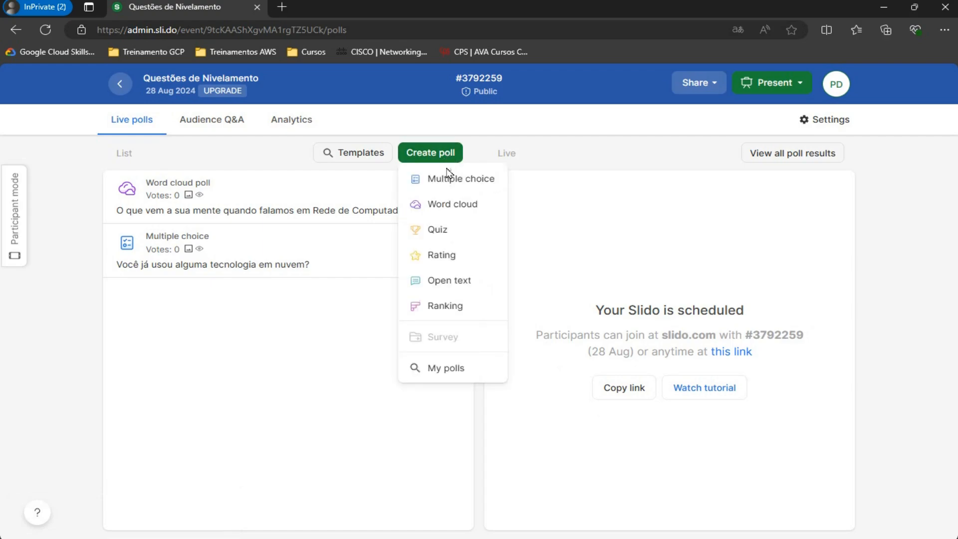
{"action": "left_click", "coordinate": [473, 262]}
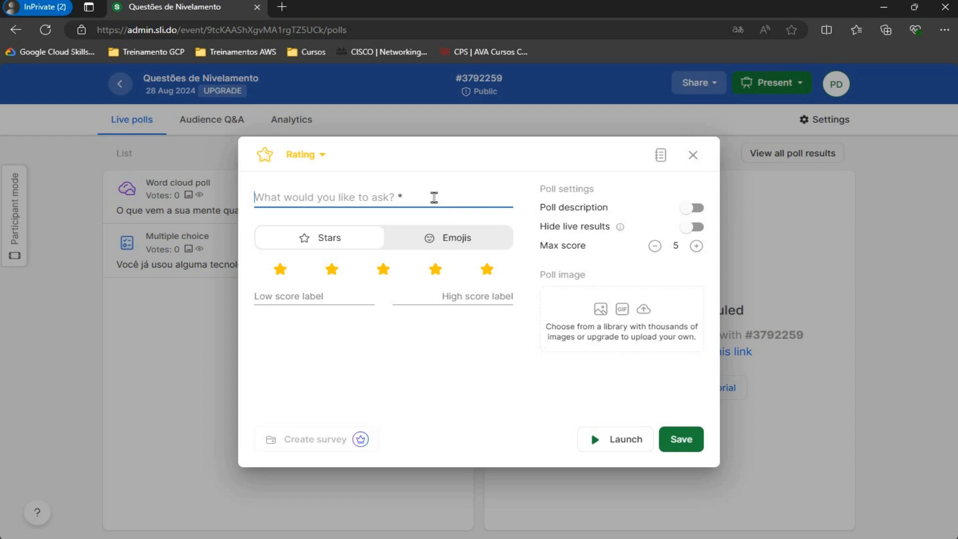
{"action": "type", "text": "C"}
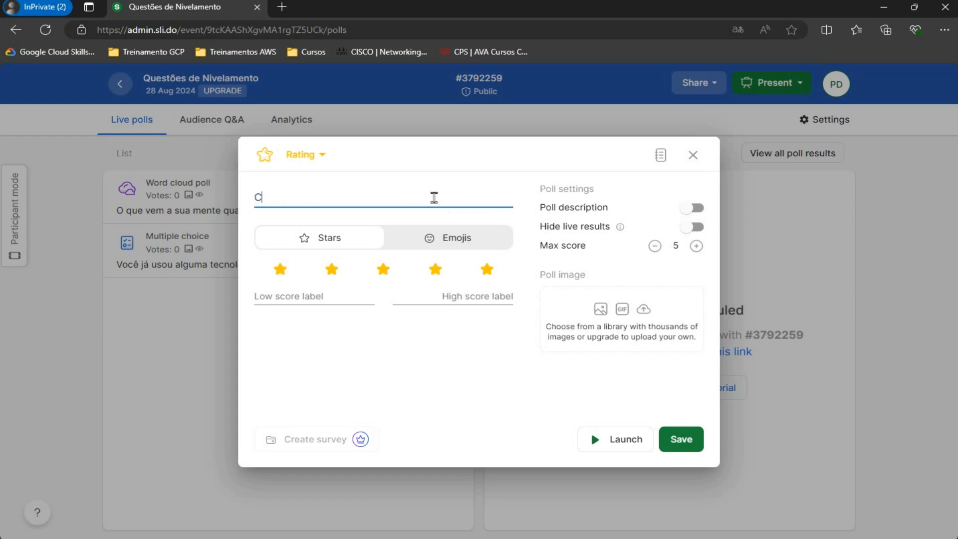
{"action": "type", "text": "omo você avaliaria es"}
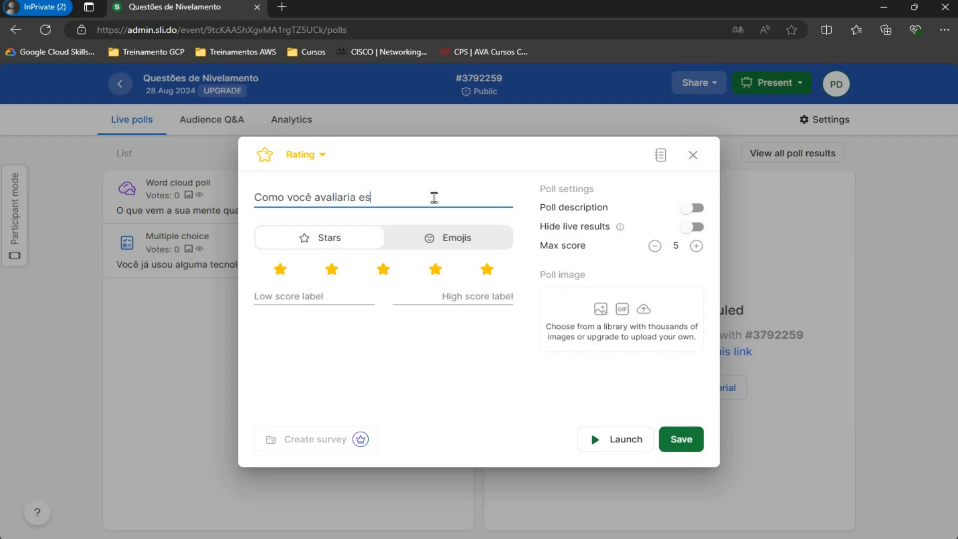
{"action": "type", "text": "sa dinâmica?"}
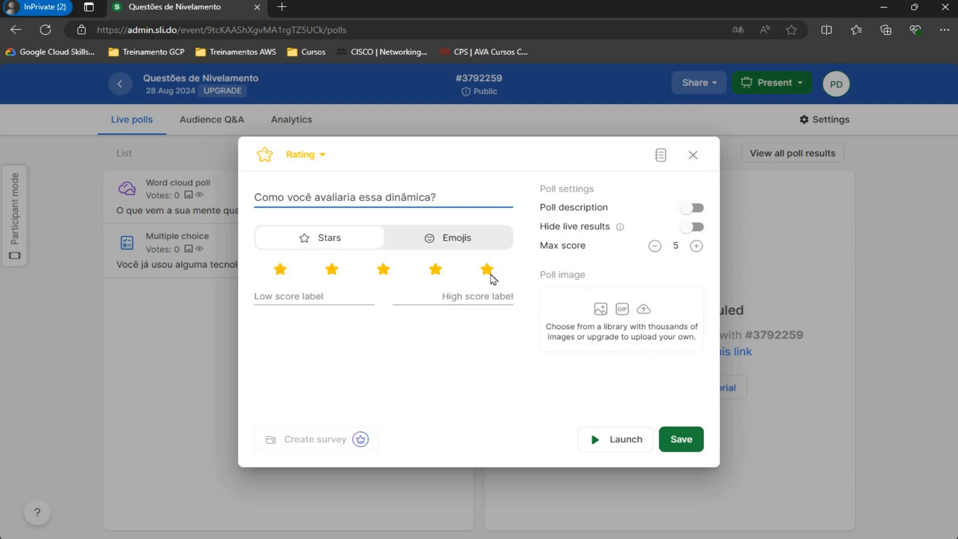
Search the Pexels library for "rating", set the photo of five yellow stars as the poll image, and save the rating poll.
{"action": "left_click", "coordinate": [620, 333]}
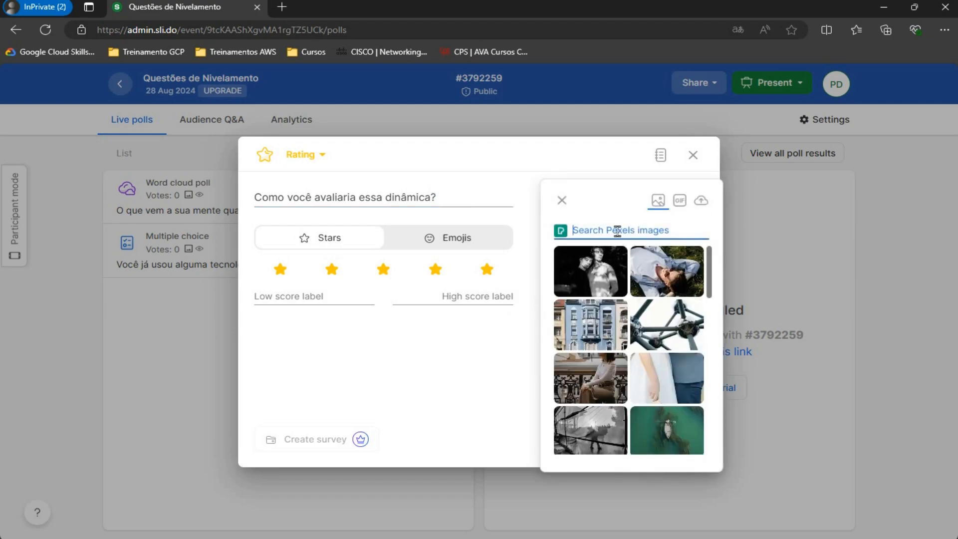
{"action": "type", "text": "starts"}
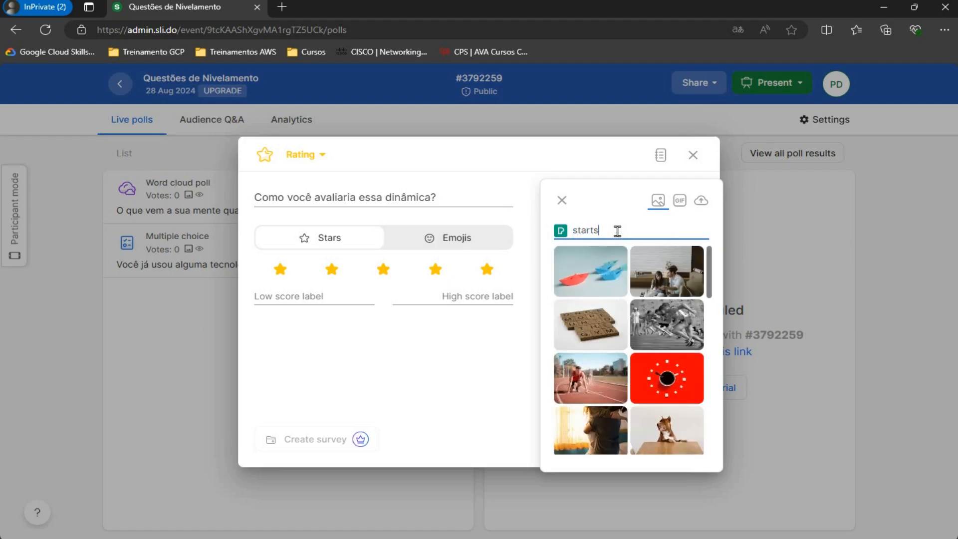
{"action": "double_click", "coordinate": [617, 230]}
{"action": "type", "text": "rating"}
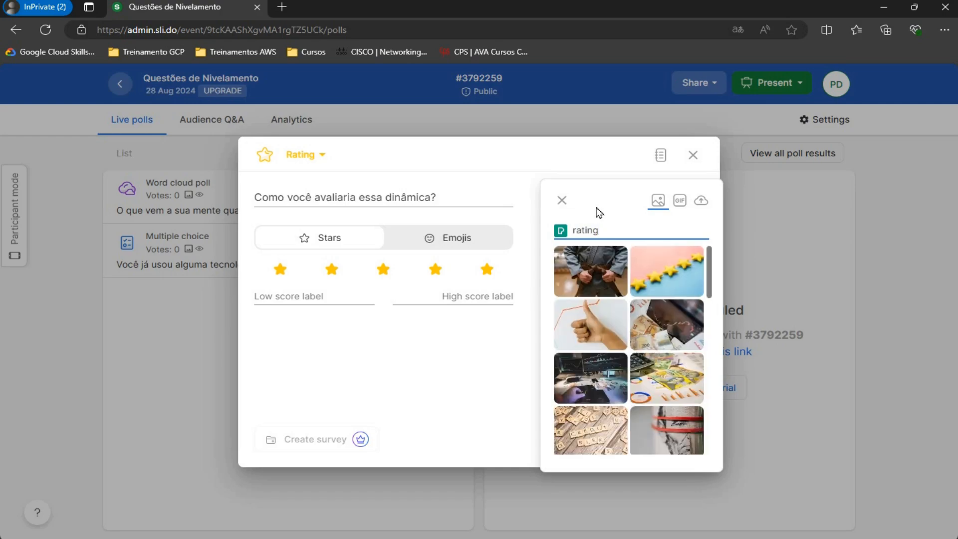
{"action": "left_click", "coordinate": [683, 267]}
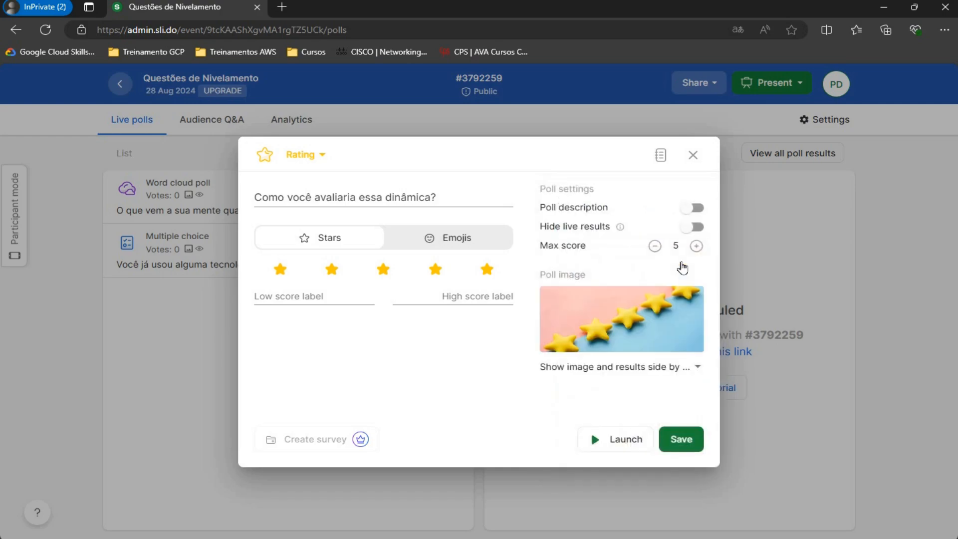
{"action": "left_click", "coordinate": [681, 440]}
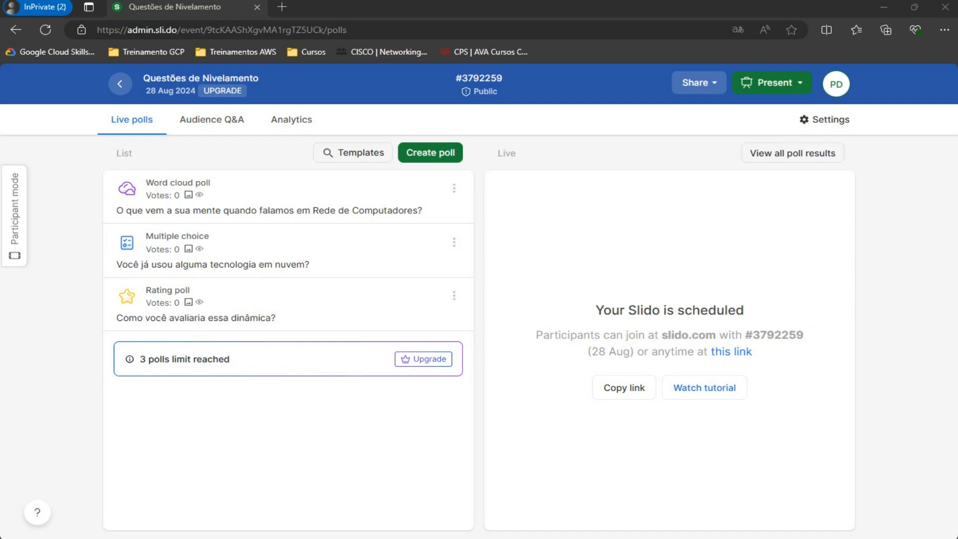
Try to create another multiple choice poll as the fourth poll of the event.
{"action": "left_click", "coordinate": [451, 157]}
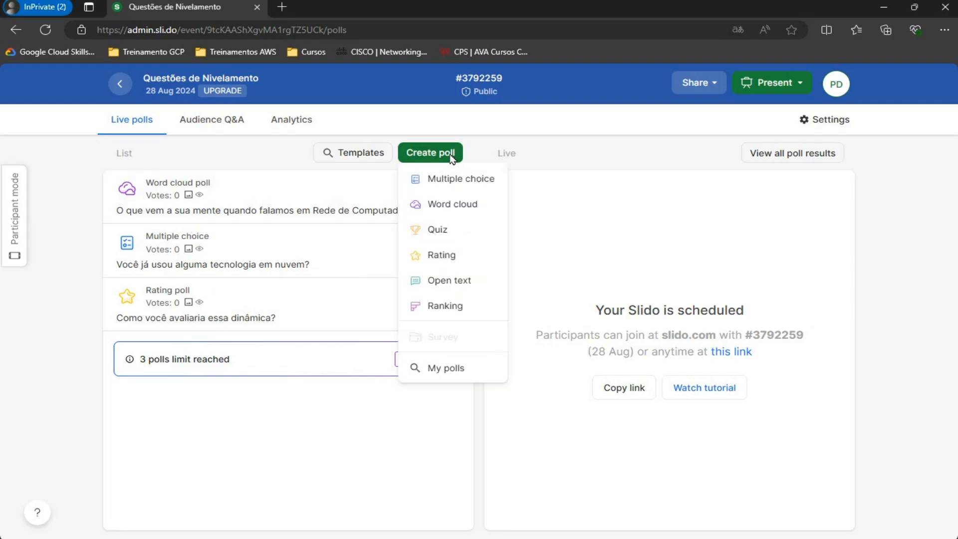
{"action": "left_click", "coordinate": [454, 181]}
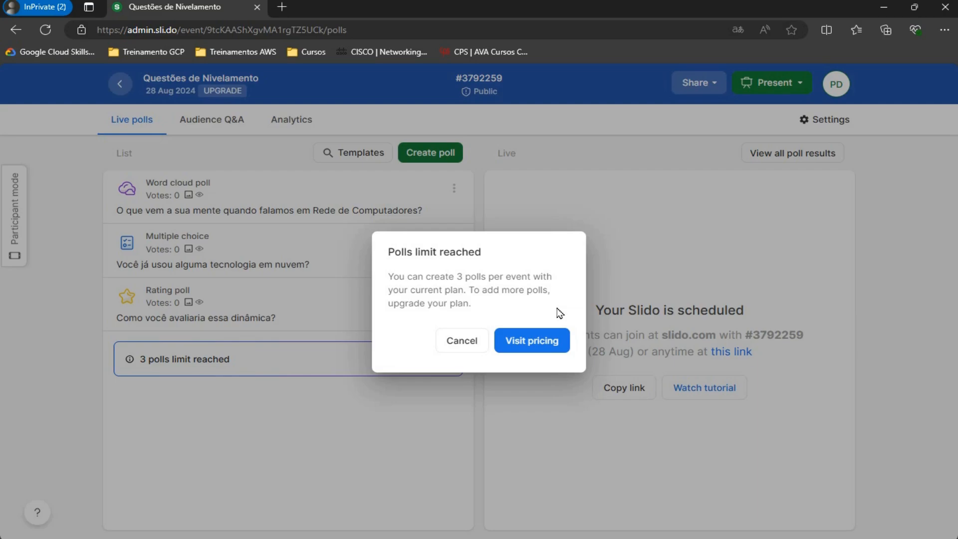
{"action": "left_click", "coordinate": [488, 217]}
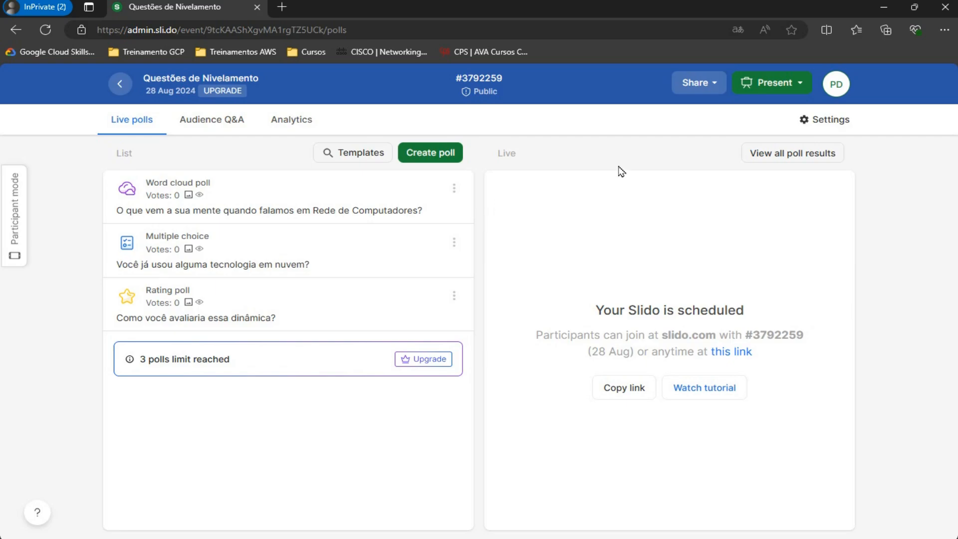
Present the Slido in a new tab and copy the event link from the presentation settings.
{"action": "left_click", "coordinate": [783, 83]}
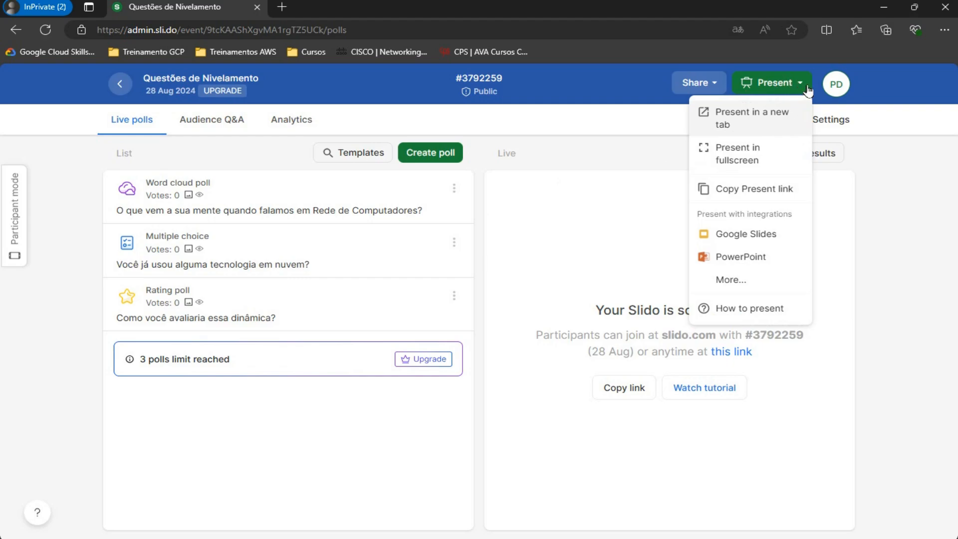
{"action": "left_click", "coordinate": [763, 123]}
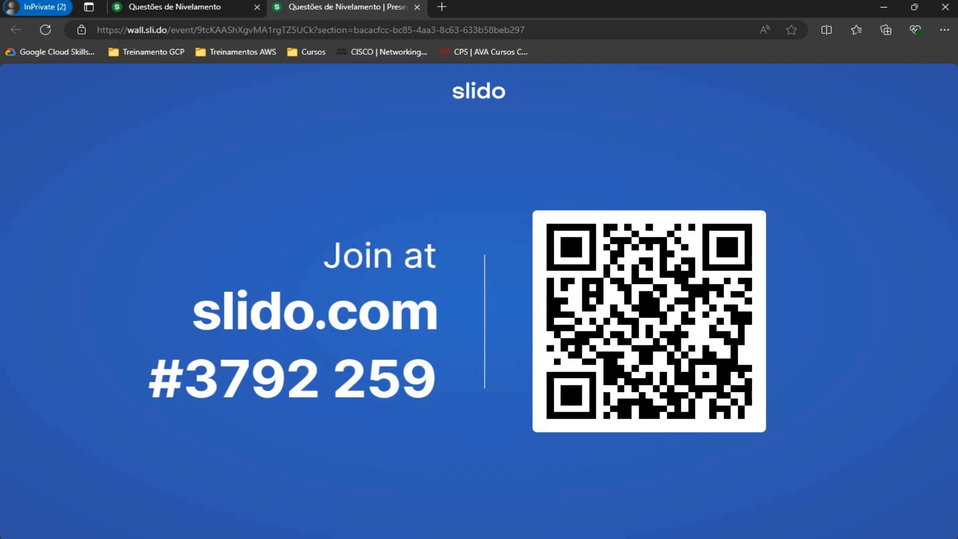
{"action": "mouse_move", "coordinate": [187, 413]}
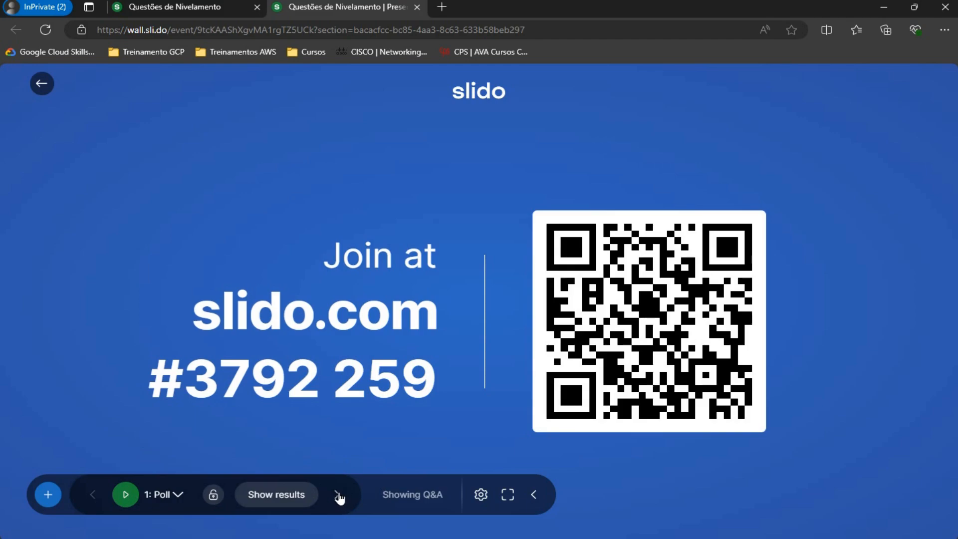
{"action": "left_click", "coordinate": [481, 495]}
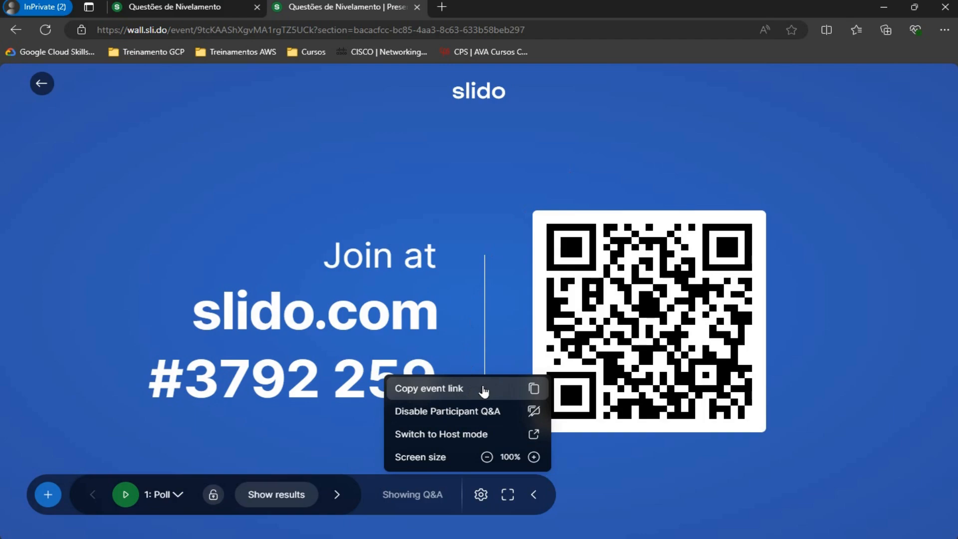
{"action": "left_click", "coordinate": [477, 311]}
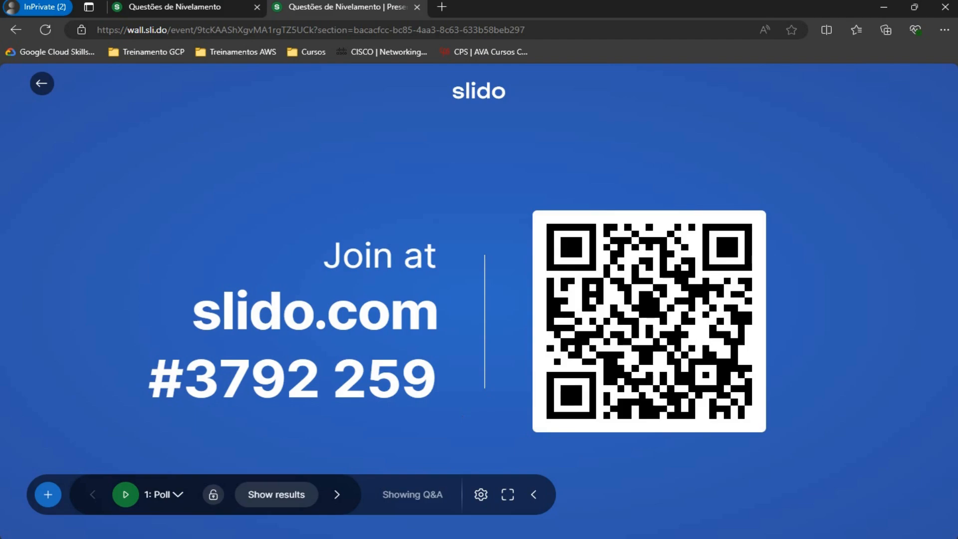
{"action": "left_click", "coordinate": [481, 495]}
{"action": "left_click", "coordinate": [499, 389]}
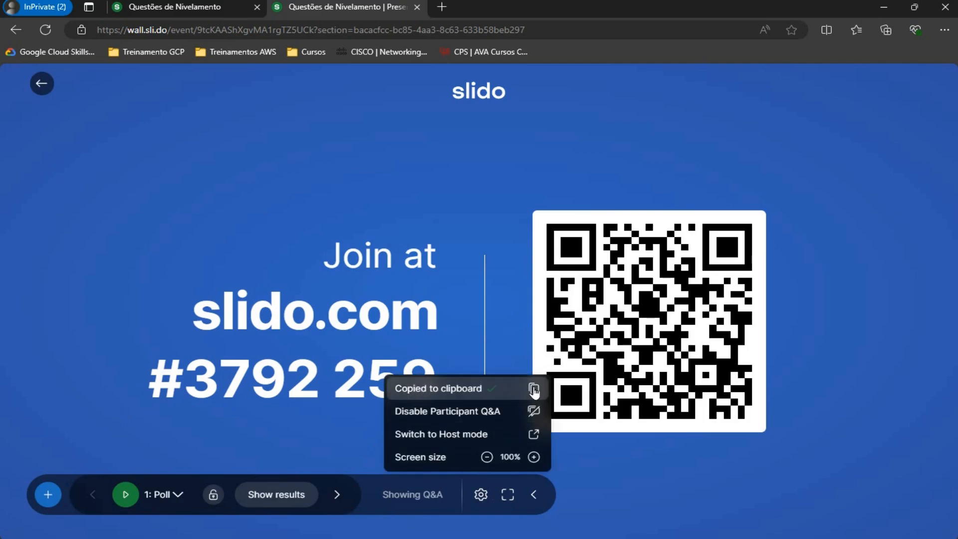
{"action": "left_click", "coordinate": [495, 303]}
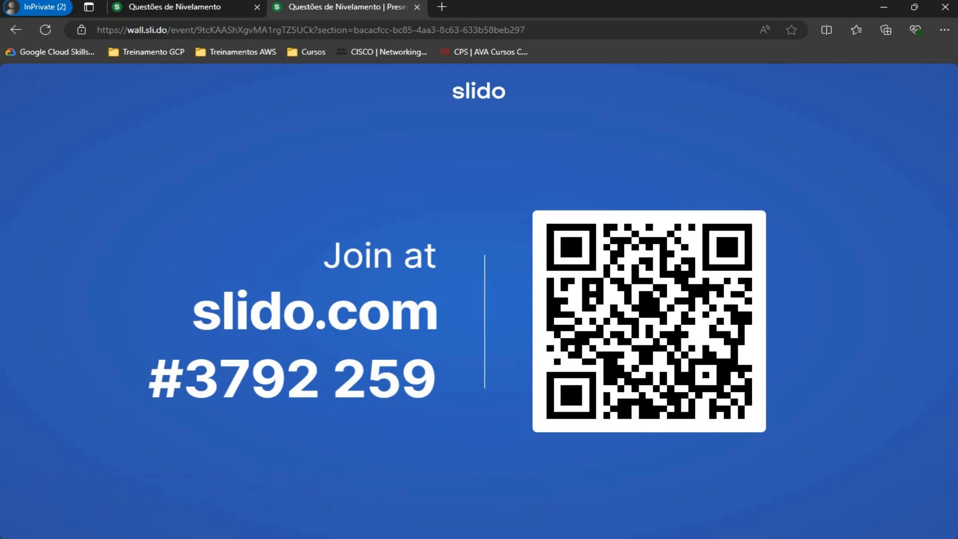
Load the copied event link in a new, smaller InPrivate window and place it over the presentation's QR code.
{"action": "key", "text": "ctrl+shift+n"}
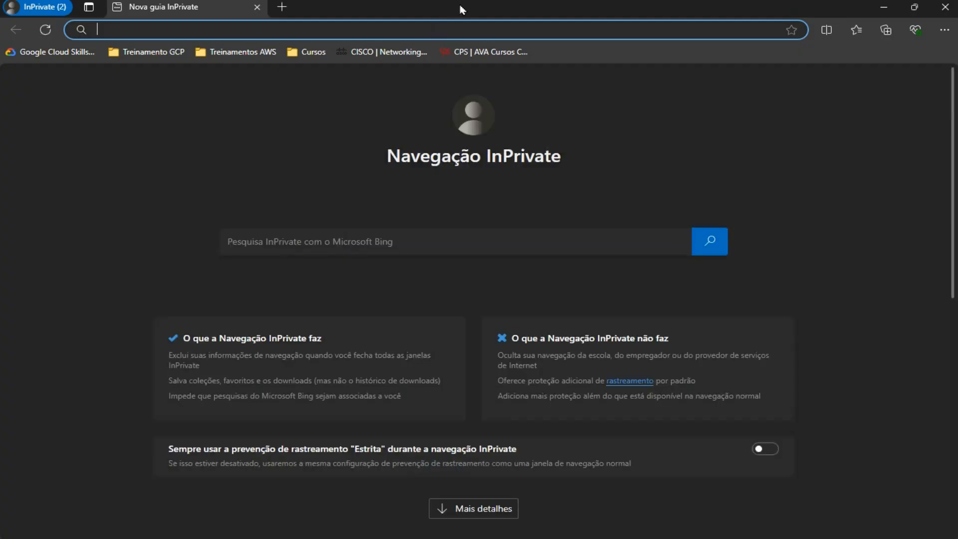
{"action": "left_click_drag", "start_coordinate": [460, 7], "coordinate": [592, 56]}
{"action": "left_click_drag", "start_coordinate": [833, 291], "coordinate": [703, 513]}
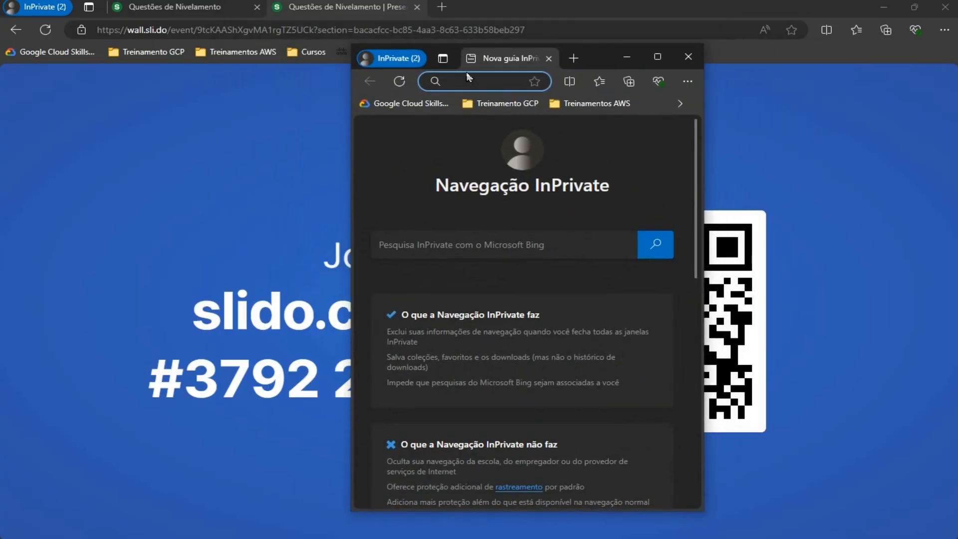
{"action": "key", "text": "ctrl+v"}
{"action": "key", "text": "Return"}
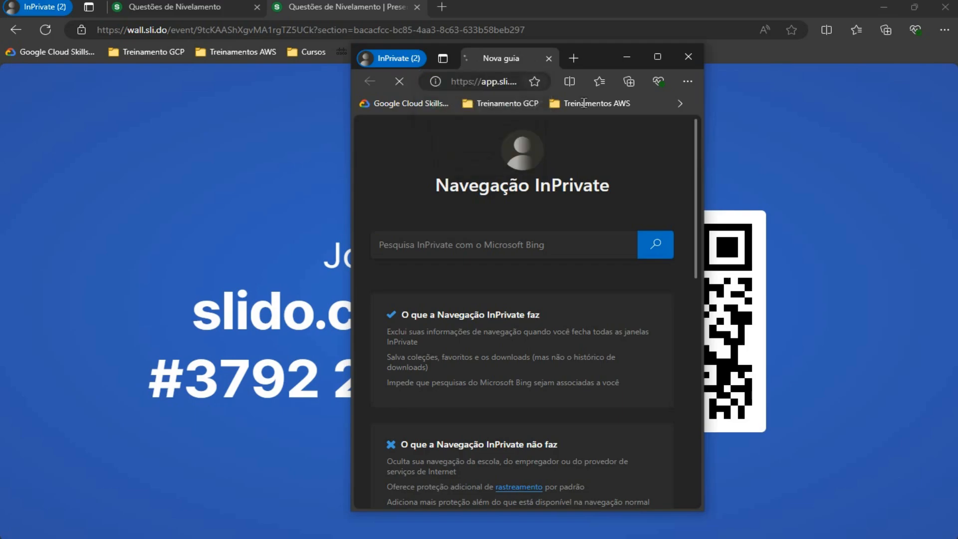
{"action": "left_click_drag", "start_coordinate": [617, 64], "coordinate": [796, 86]}
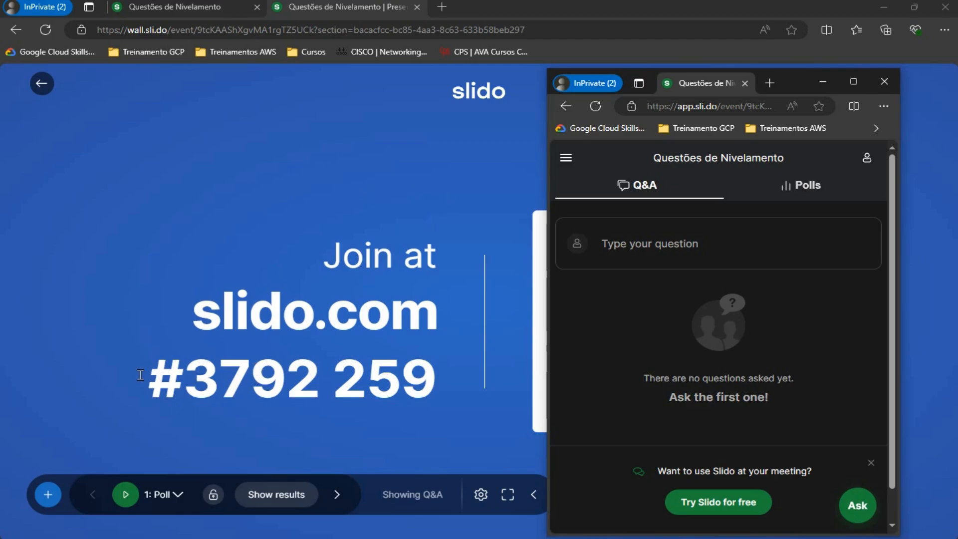
Launch the word cloud poll from the presentation and bring the participant window back in front, moved slightly upward.
{"action": "left_click", "coordinate": [133, 274]}
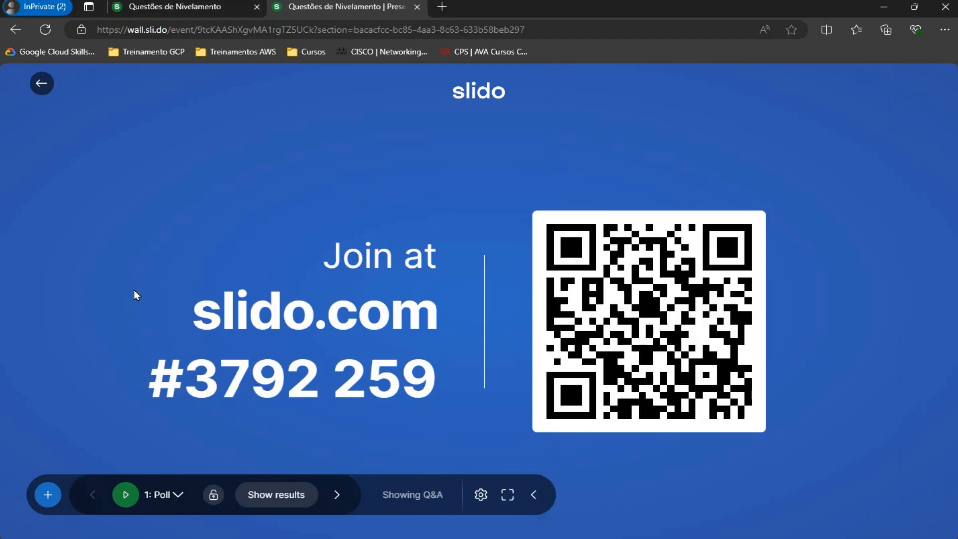
{"action": "left_click", "coordinate": [128, 500]}
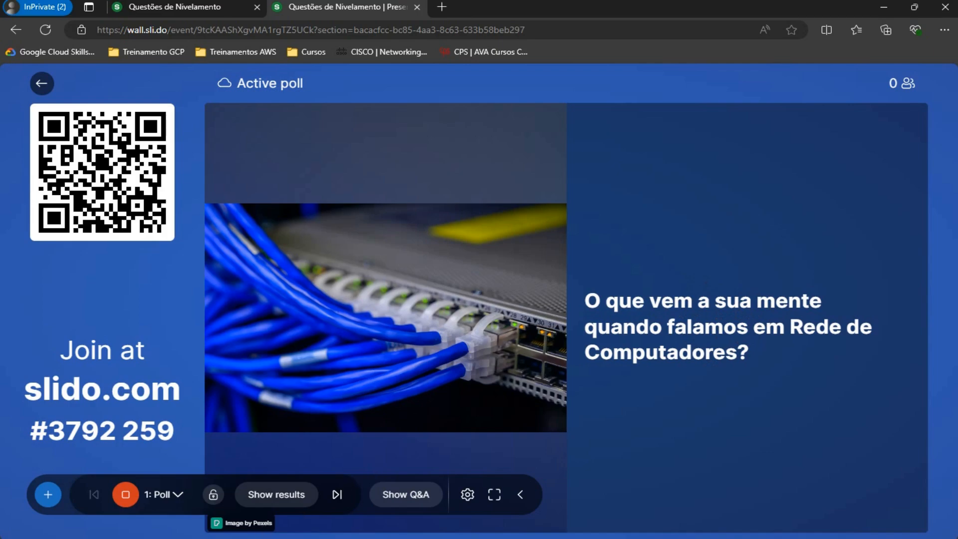
{"action": "left_click", "coordinate": [314, 494]}
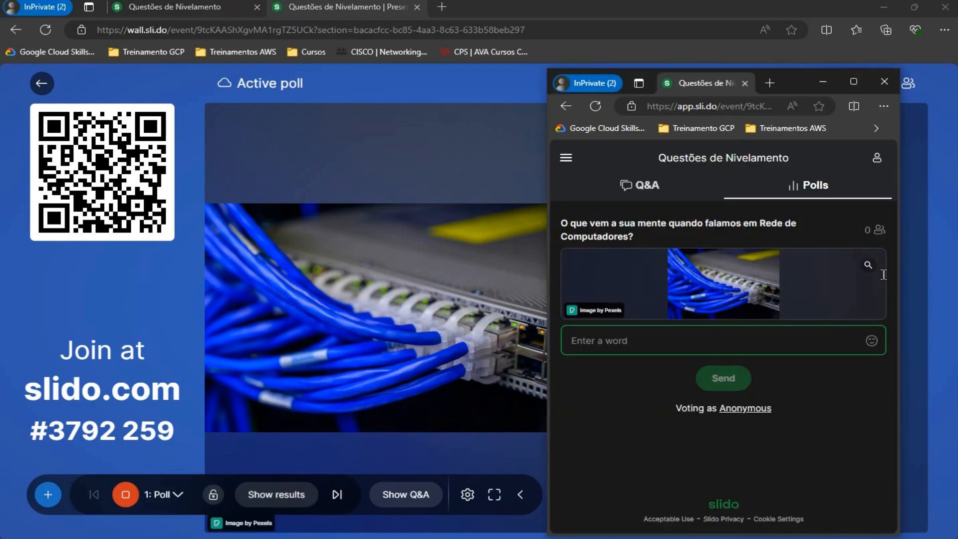
{"action": "left_click_drag", "start_coordinate": [793, 80], "coordinate": [795, 69]}
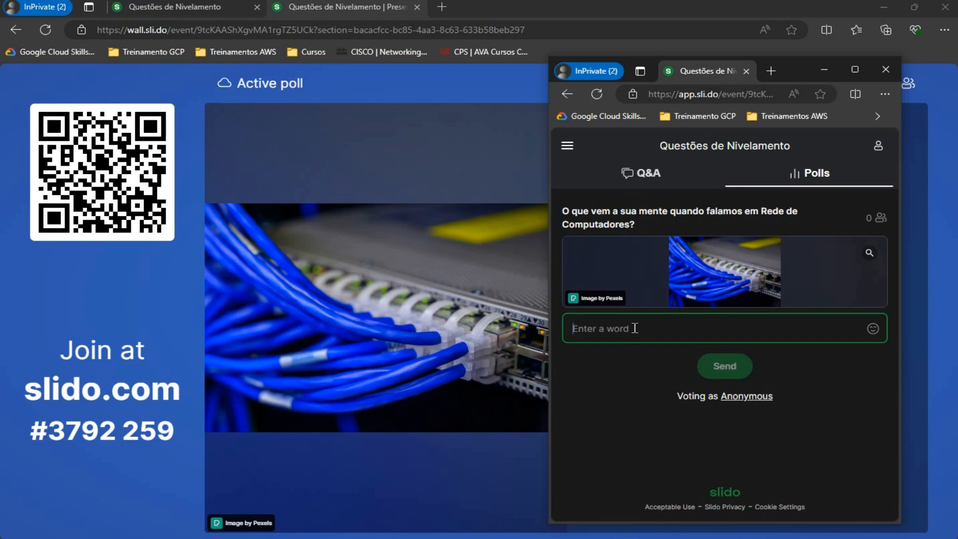
Submit the words Internet, Computador, Comunicação and Mensagens to the word cloud poll as a participant.
{"action": "type", "text": "Internet"}
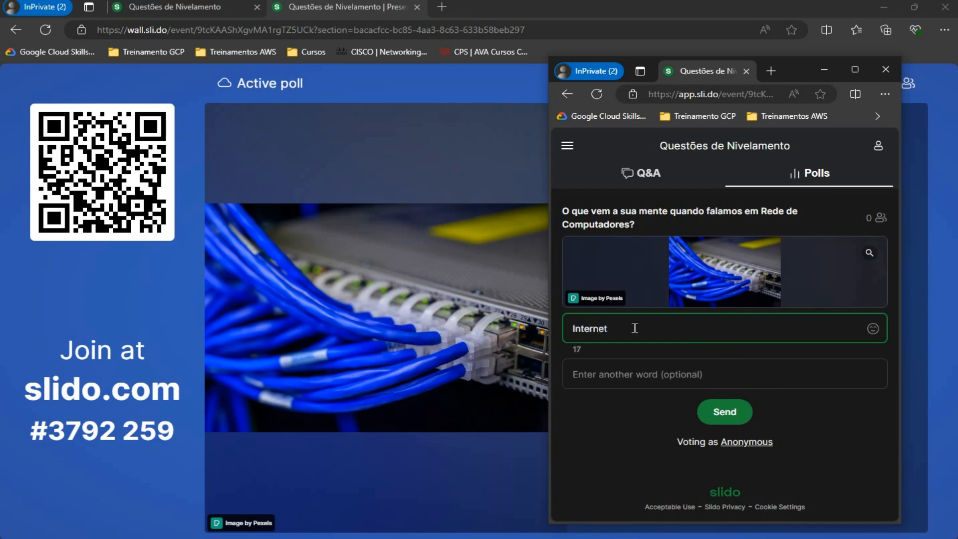
{"action": "left_click", "coordinate": [632, 375]}
{"action": "type", "text": "C"}
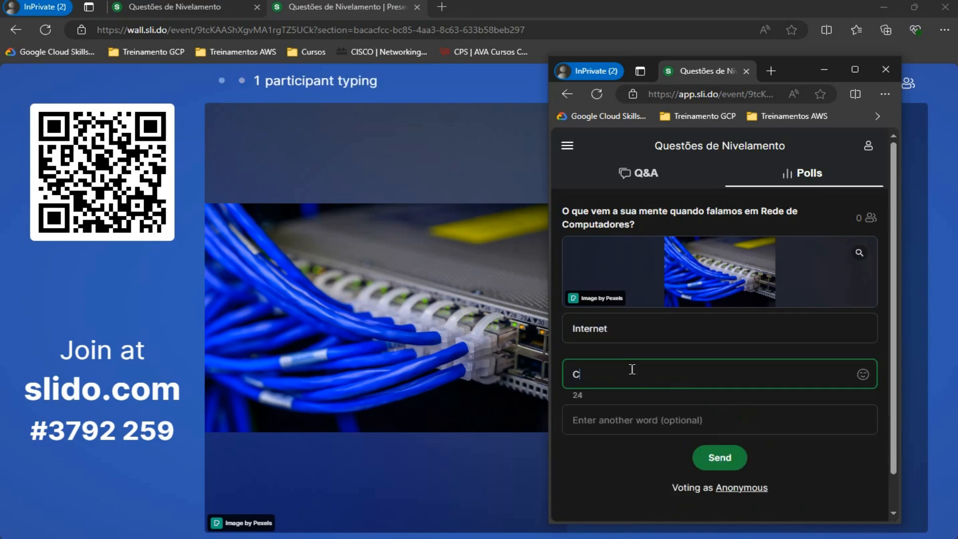
{"action": "type", "text": "omputador"}
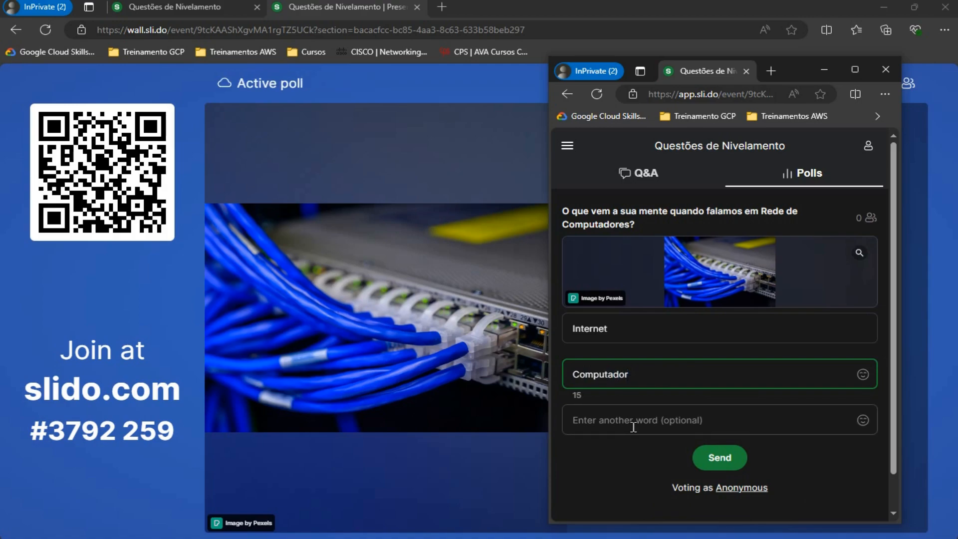
{"action": "left_click", "coordinate": [633, 425]}
{"action": "type", "text": "Comuni"}
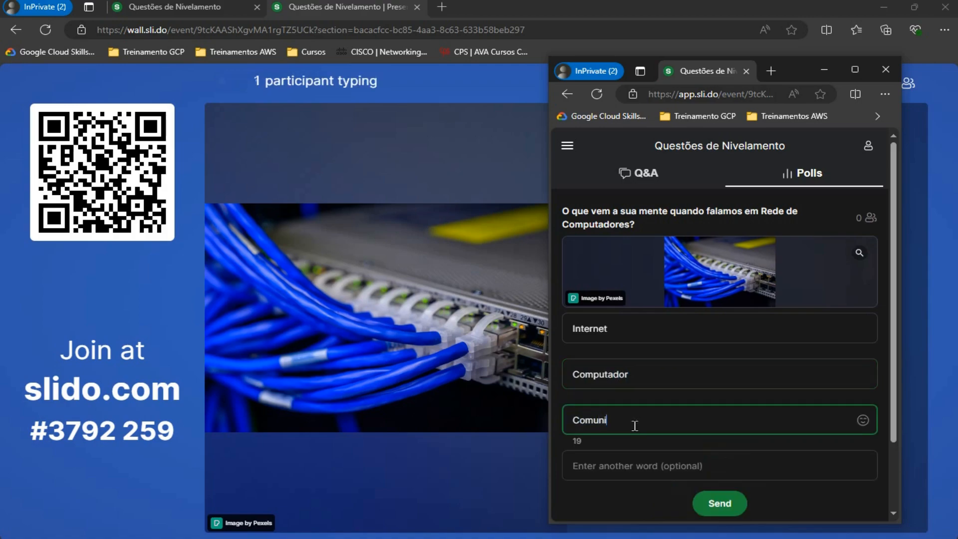
{"action": "type", "text": "cação"}
{"action": "key", "text": "Tab"}
{"action": "type", "text": "M"}
{"action": "type", "text": "sagens"}
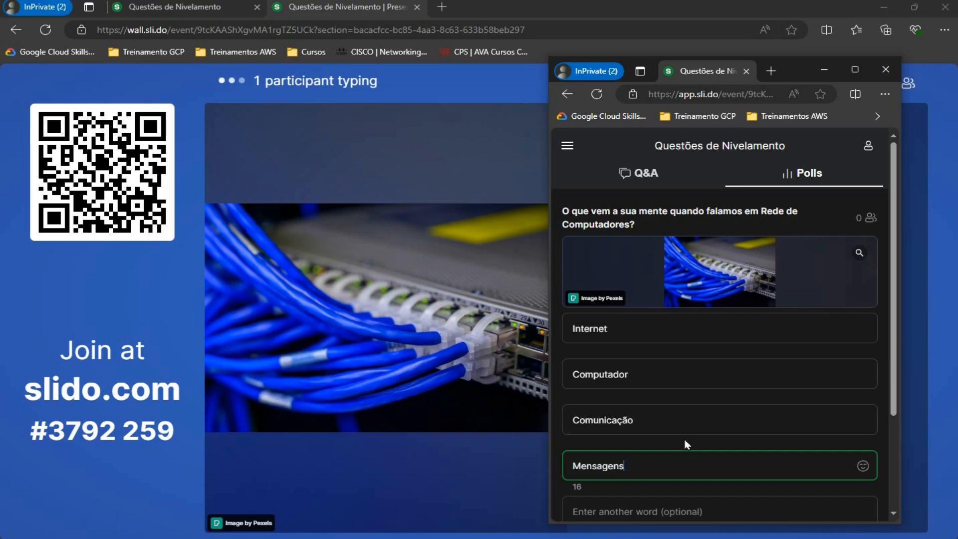
{"action": "scroll", "coordinate": [679, 443], "scroll_direction": "down", "scroll_amount": 2}
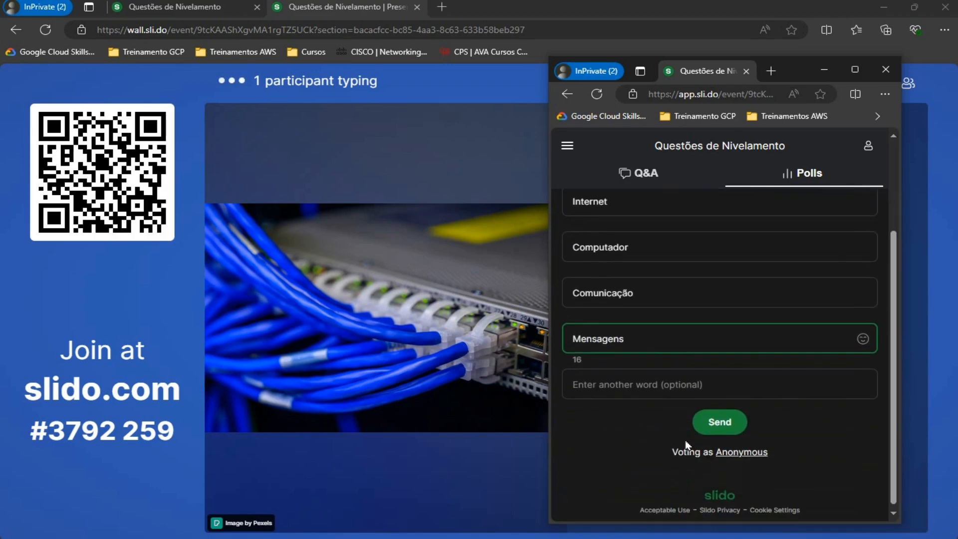
{"action": "left_click", "coordinate": [724, 423]}
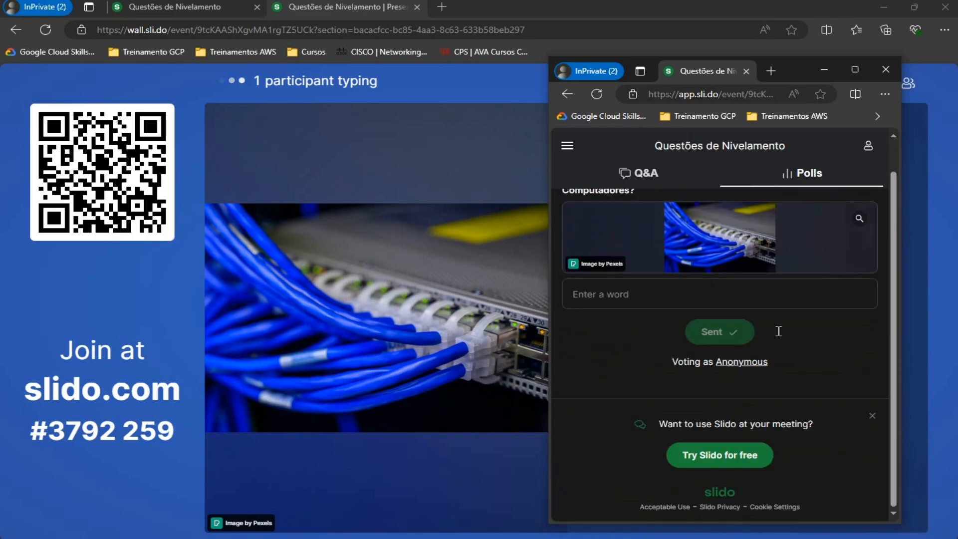
{"action": "scroll", "coordinate": [719, 334], "scroll_direction": "up", "scroll_amount": 1}
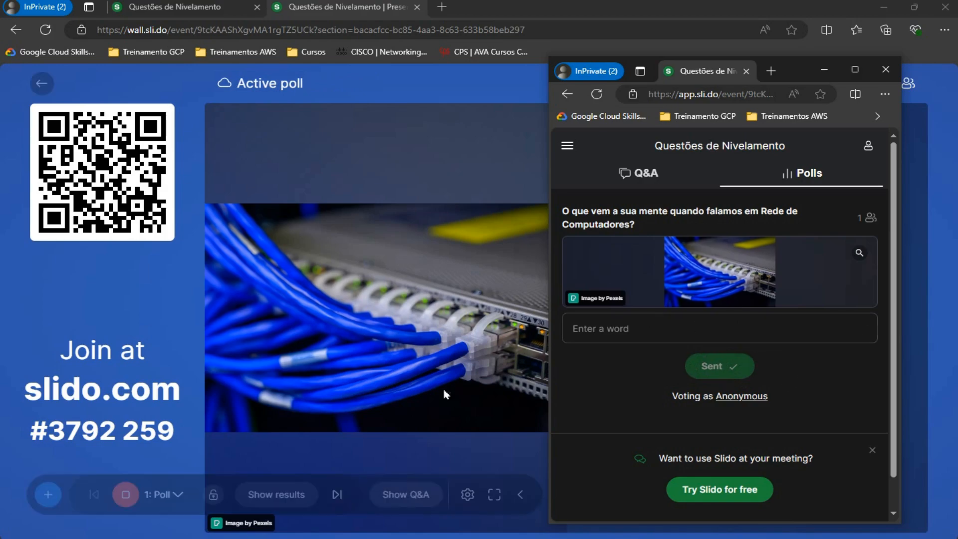
Advance the presentation to the multiple choice poll about cloud technology and hide its results.
{"action": "left_click", "coordinate": [361, 406]}
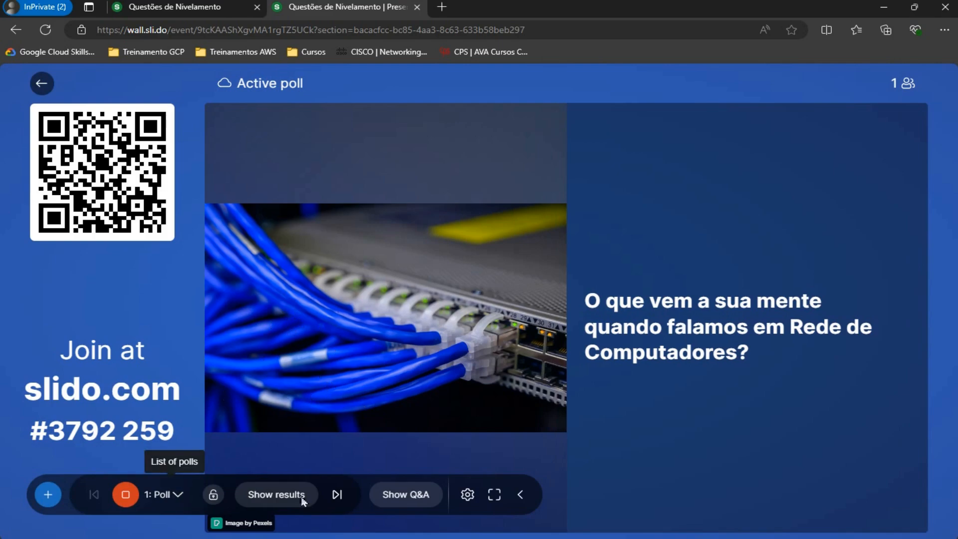
{"action": "left_click", "coordinate": [338, 495]}
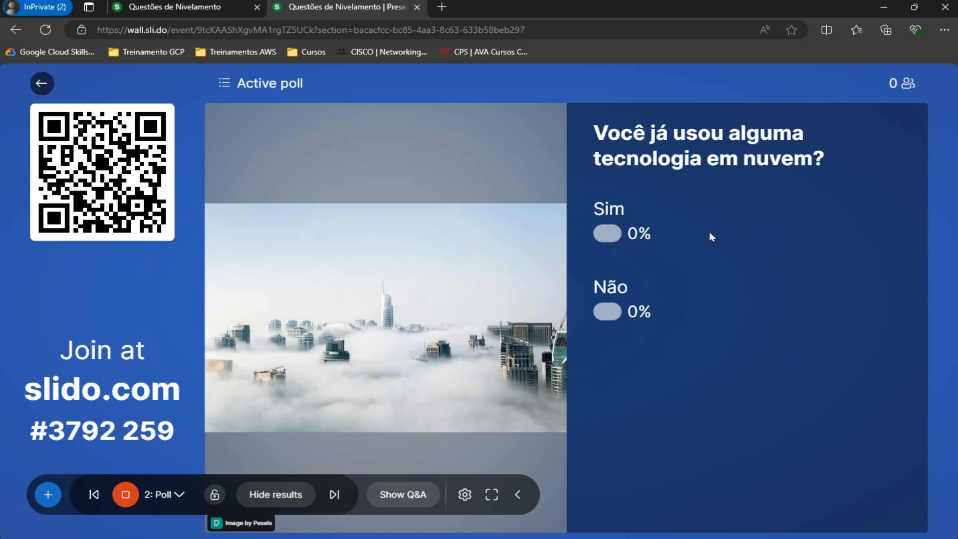
{"action": "left_click", "coordinate": [285, 498]}
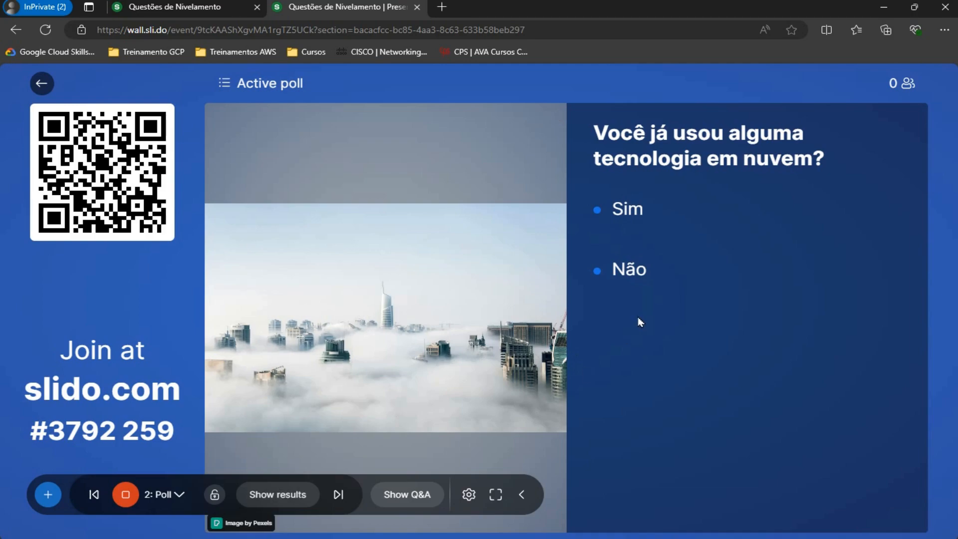
Bring the participant window back in front and submit the answer Sim to the cloud technology poll.
{"action": "left_click", "coordinate": [243, 538]}
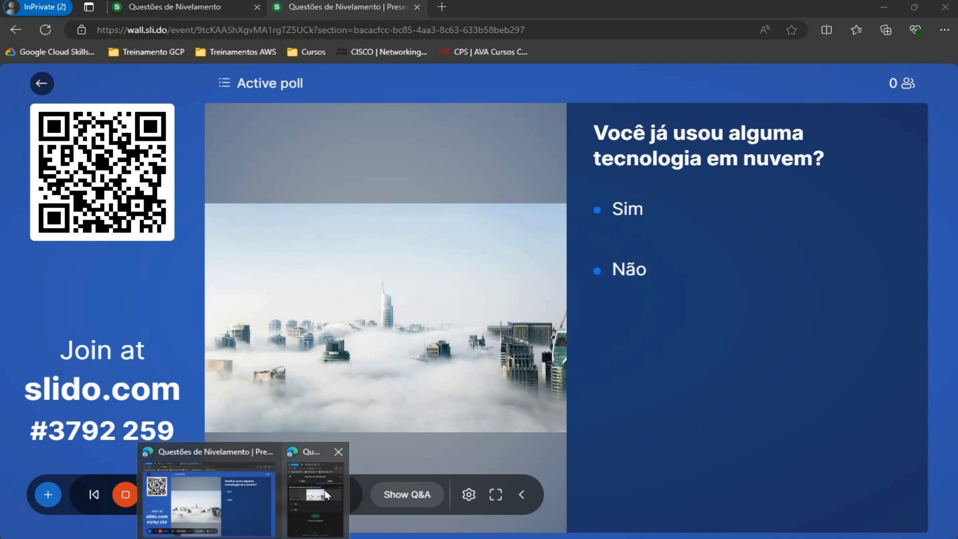
{"action": "left_click", "coordinate": [326, 493]}
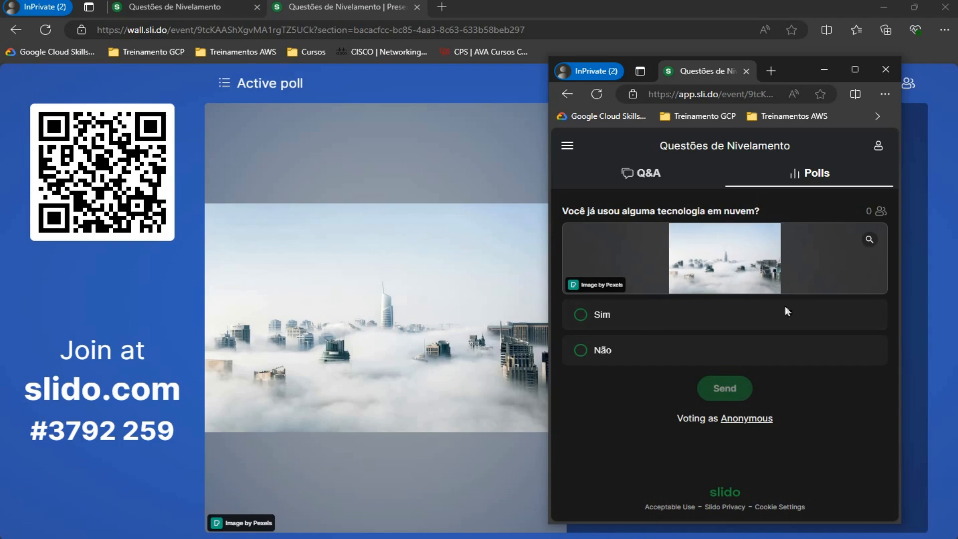
{"action": "left_click", "coordinate": [603, 318]}
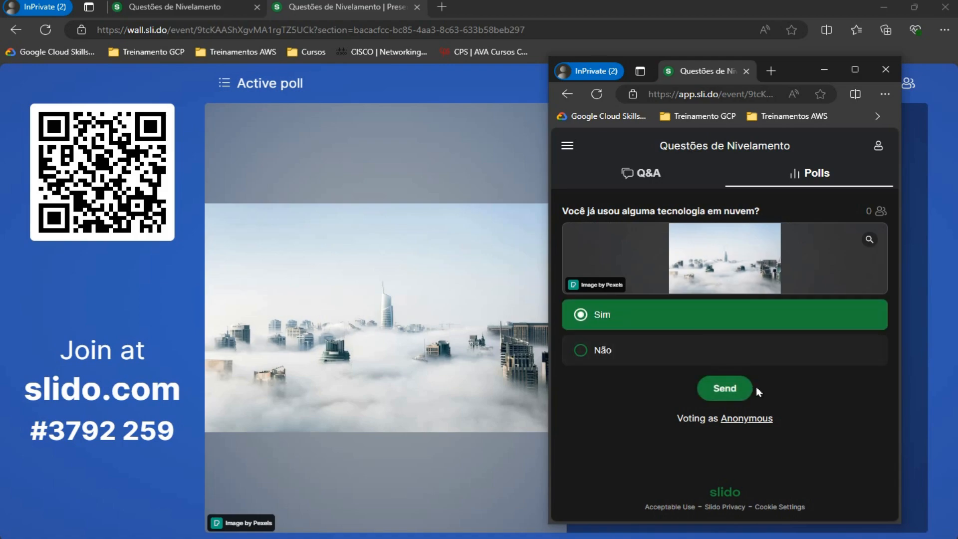
{"action": "left_click", "coordinate": [726, 391]}
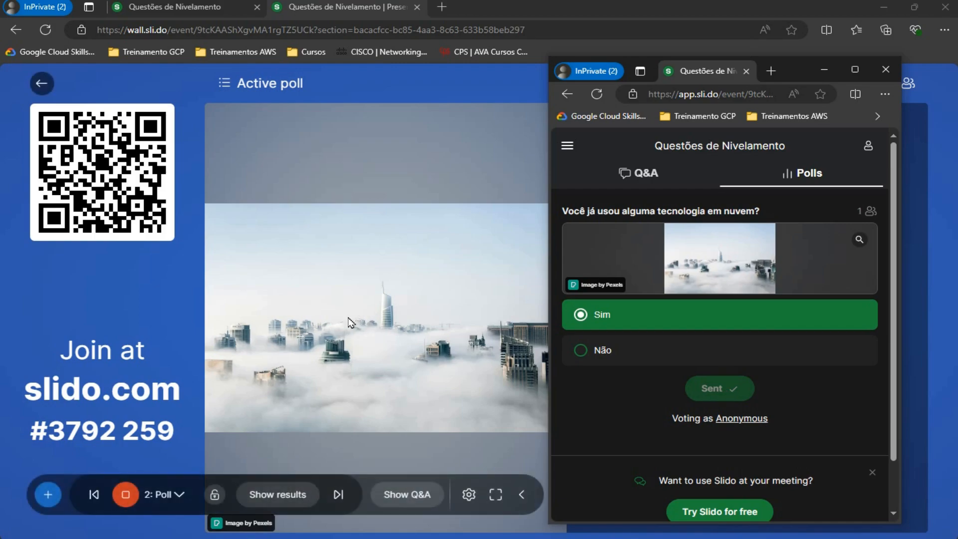
Advance the presentation to the rating poll and submit a five-star rating from the participant window.
{"action": "left_click", "coordinate": [329, 300]}
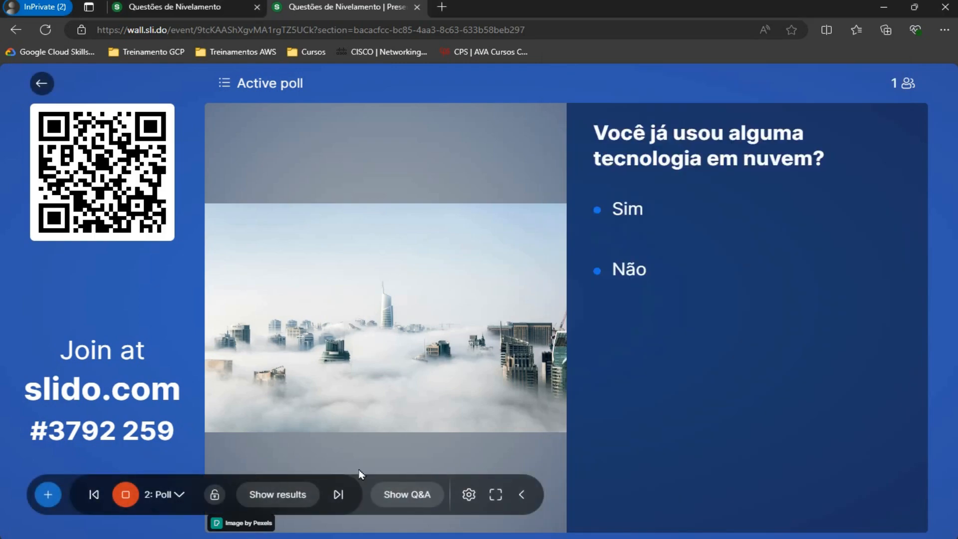
{"action": "left_click", "coordinate": [340, 496]}
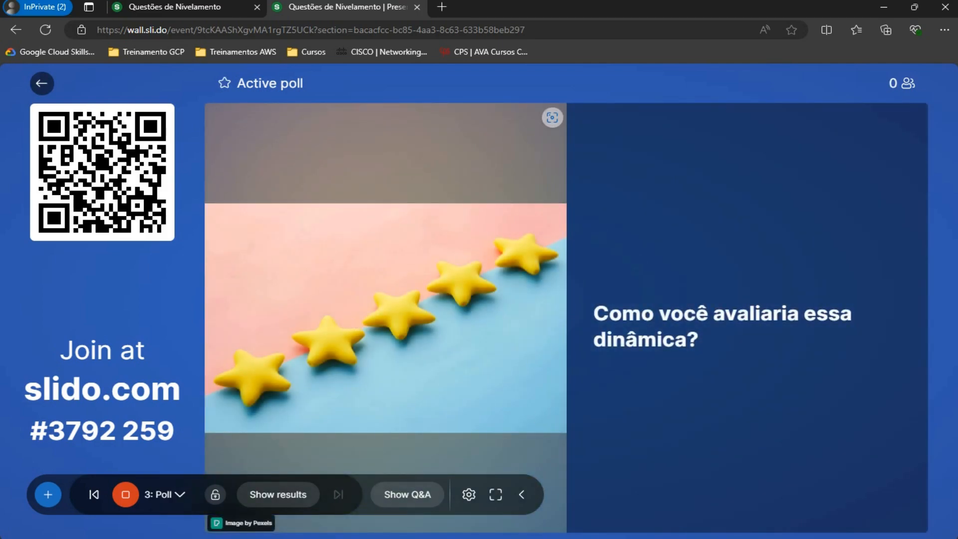
{"action": "left_click", "coordinate": [244, 537]}
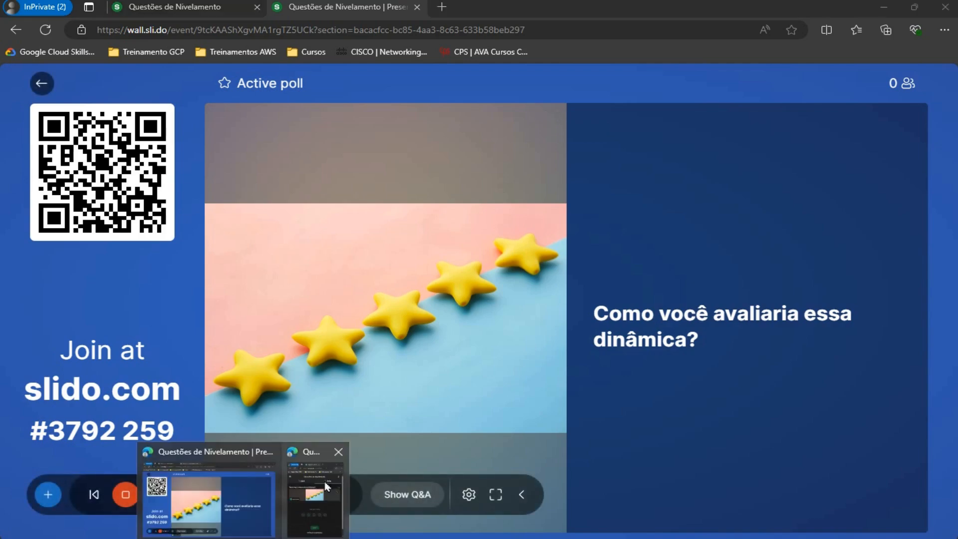
{"action": "left_click", "coordinate": [332, 478]}
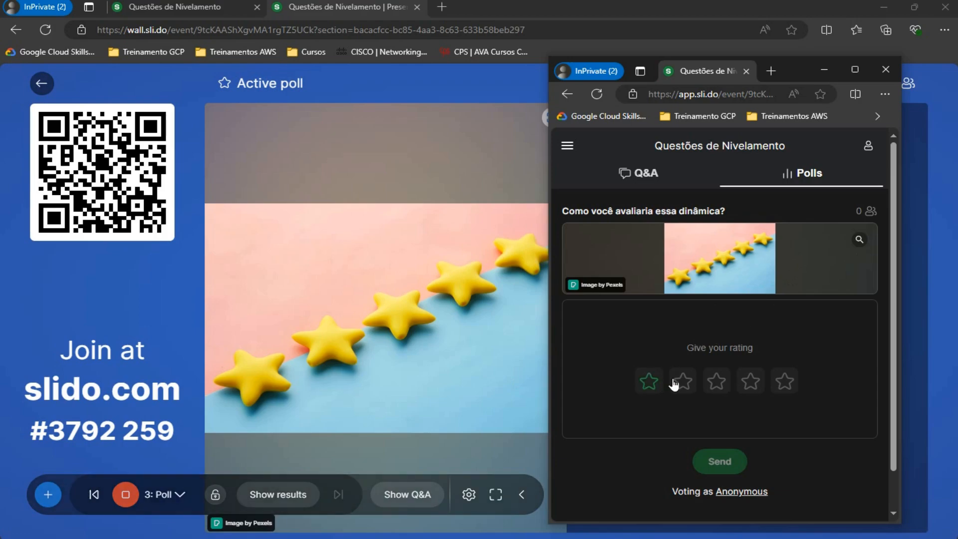
{"action": "left_click", "coordinate": [785, 382]}
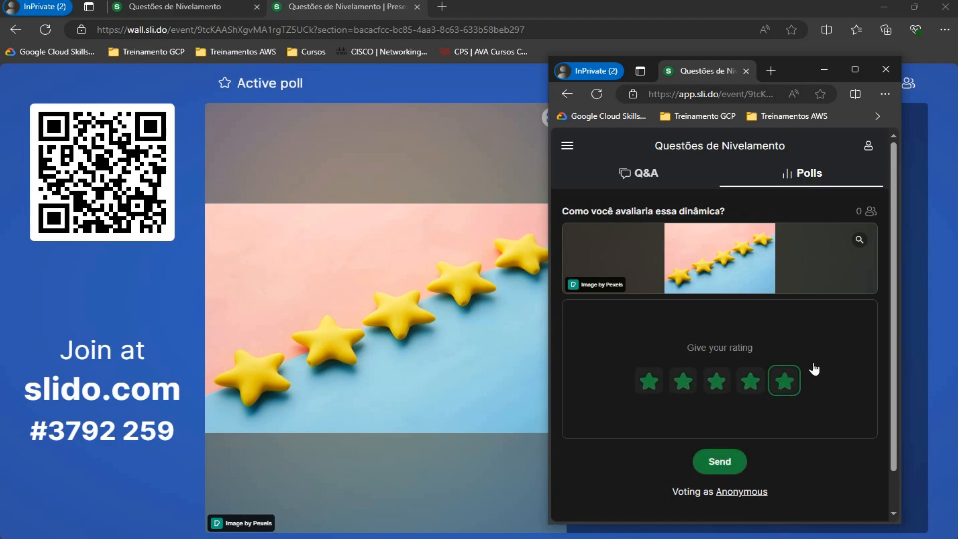
{"action": "left_click", "coordinate": [726, 462]}
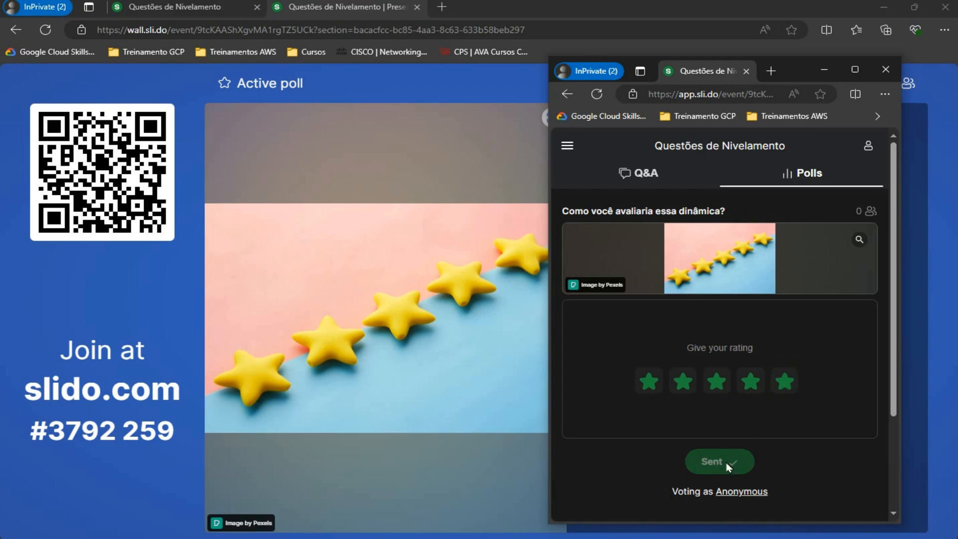
Close the InPrivate participant window and place the Brave participant window over the presentation's question text, stretched slightly taller.
{"action": "left_click", "coordinate": [885, 69]}
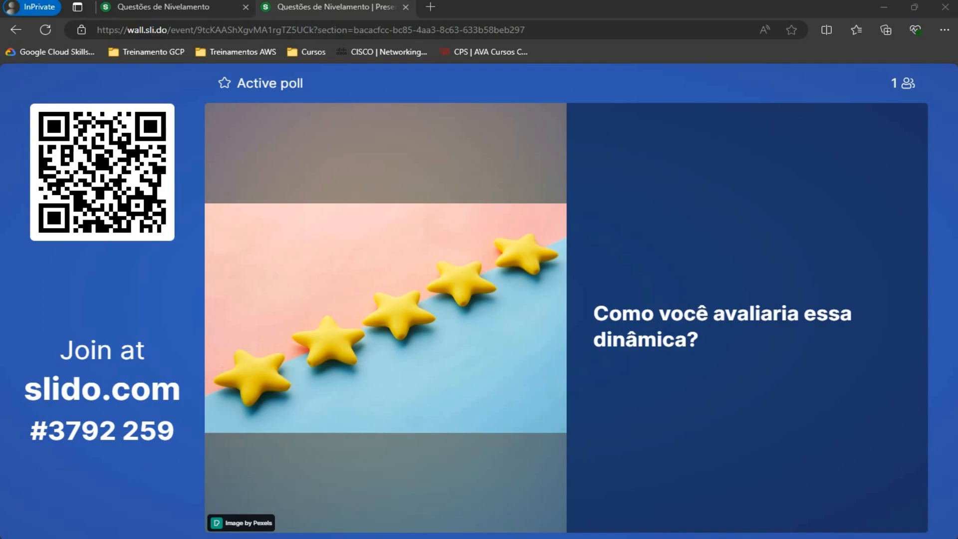
{"action": "left_click_drag", "start_coordinate": [0, 70], "coordinate": [766, 82]}
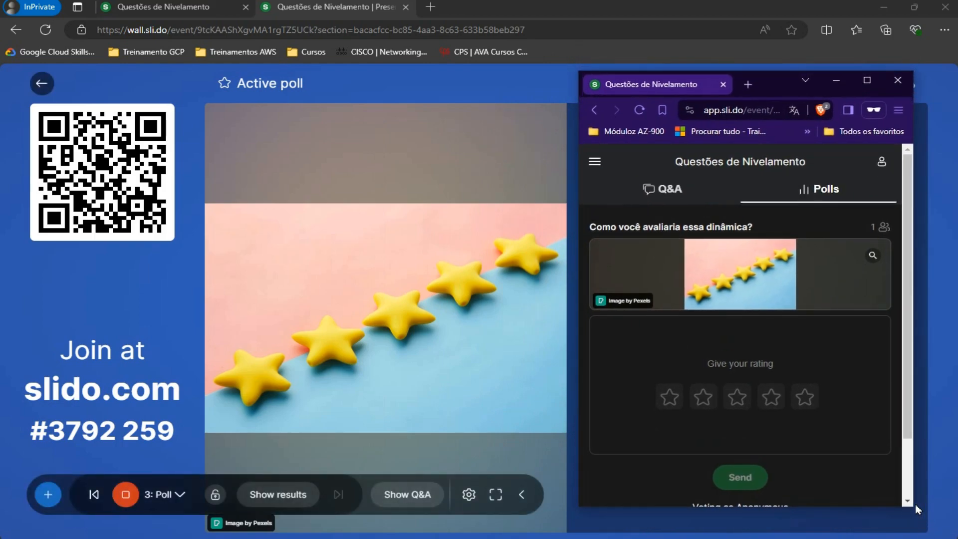
{"action": "left_click_drag", "start_coordinate": [903, 507], "coordinate": [901, 533]}
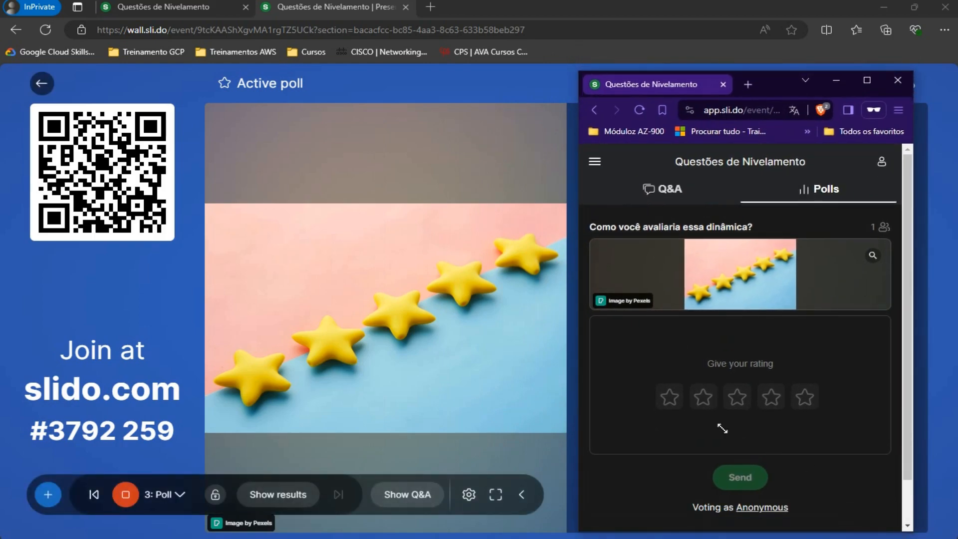
Return the presentation to the word cloud poll and bring the Brave participant window in front.
{"action": "left_click", "coordinate": [93, 494]}
{"action": "left_click", "coordinate": [93, 495]}
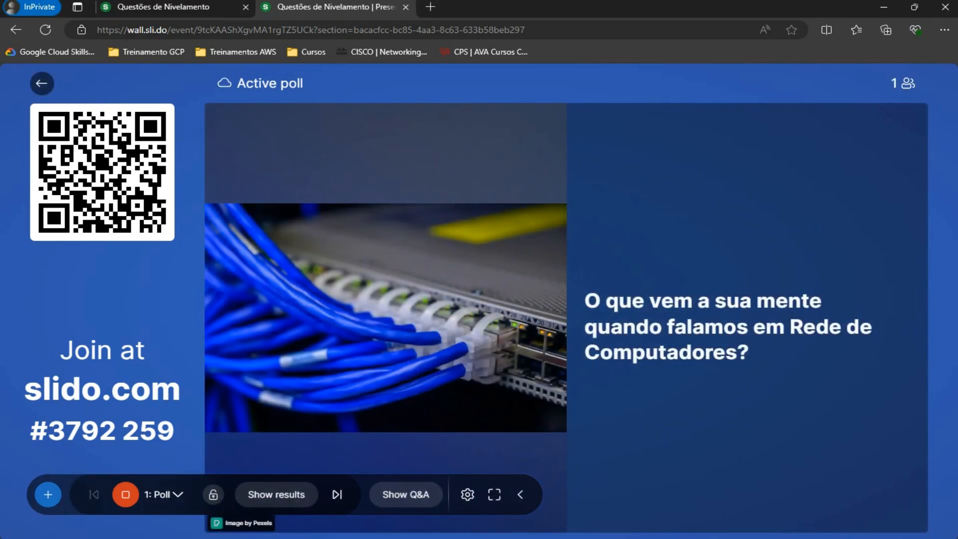
{"action": "key", "text": "alt+Tab"}
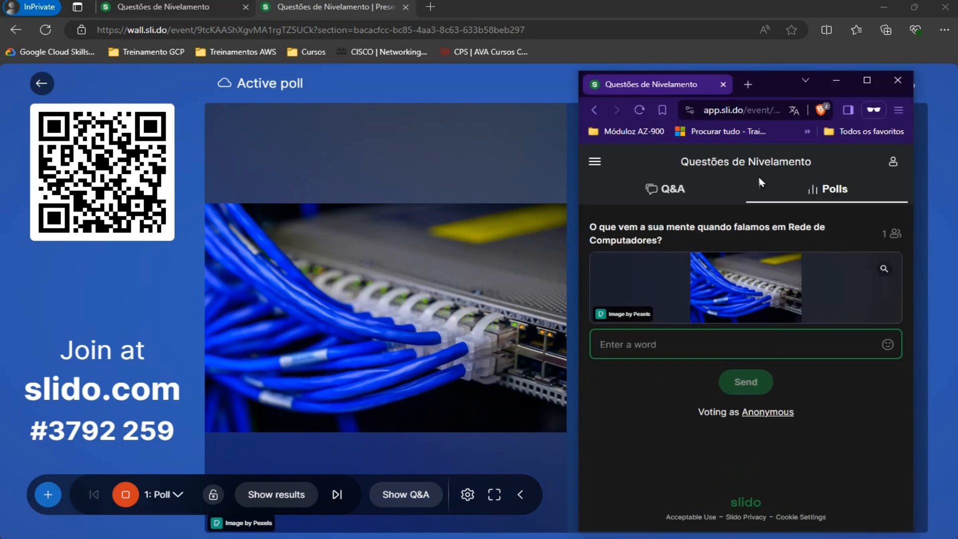
Submit the entries Internet, Cabo de Rede and Wifi to the word cloud poll as the second participant.
{"action": "left_click", "coordinate": [659, 345]}
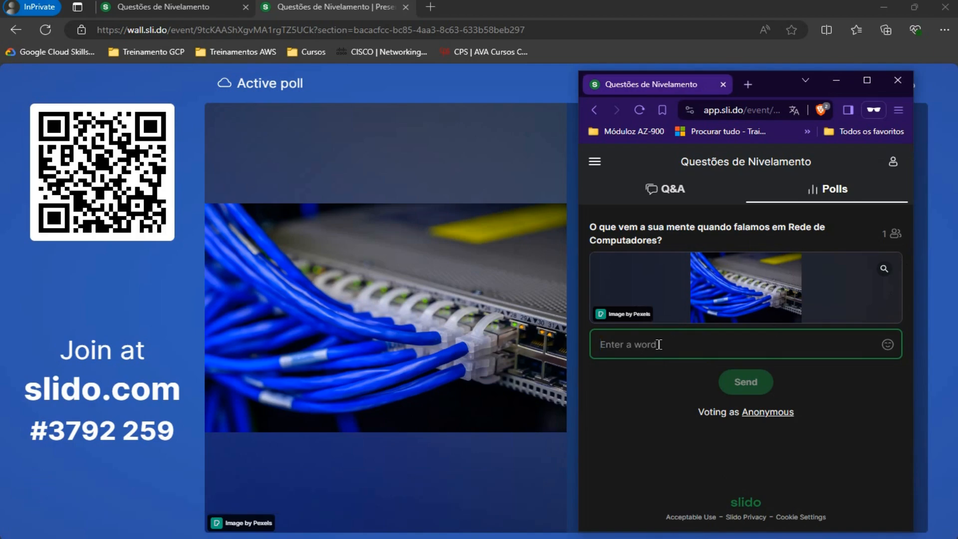
{"action": "type", "text": "Internet"}
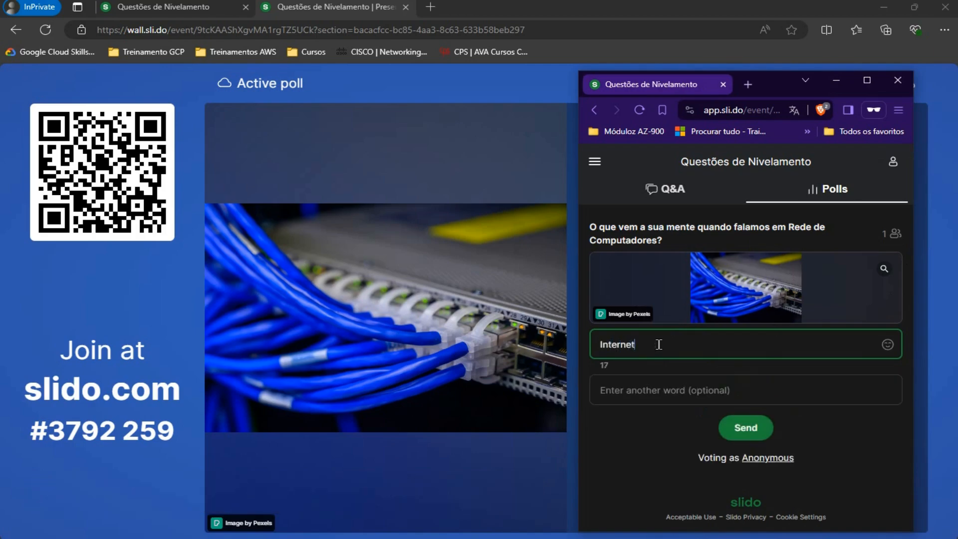
{"action": "key", "text": "Tab"}
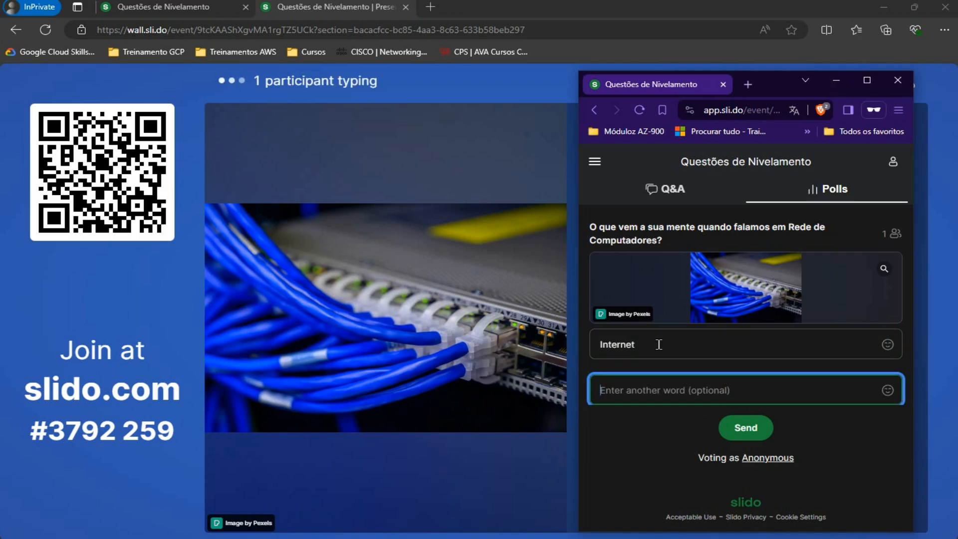
{"action": "type", "text": "Cabo de "}
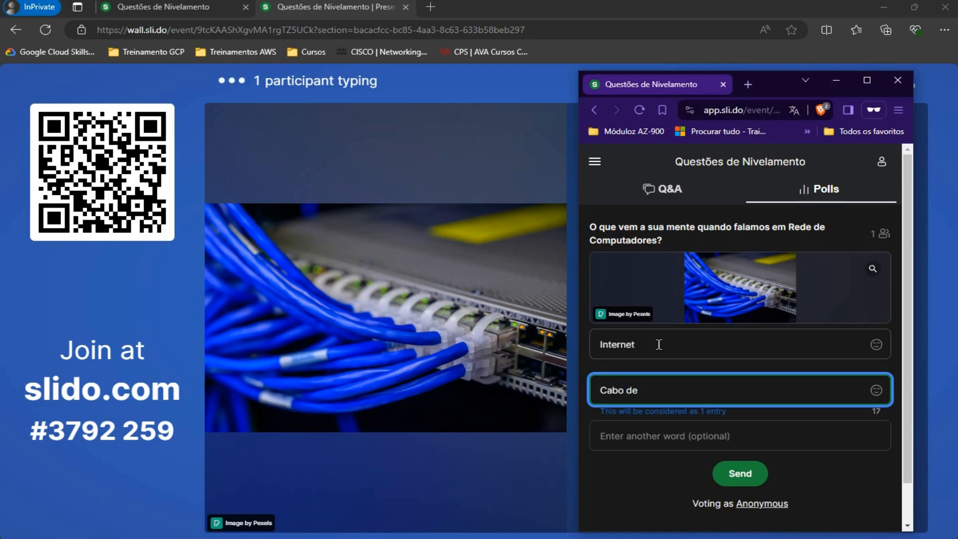
{"action": "type", "text": "Rede"}
{"action": "key", "text": "Tab"}
{"action": "key", "text": "Tab"}
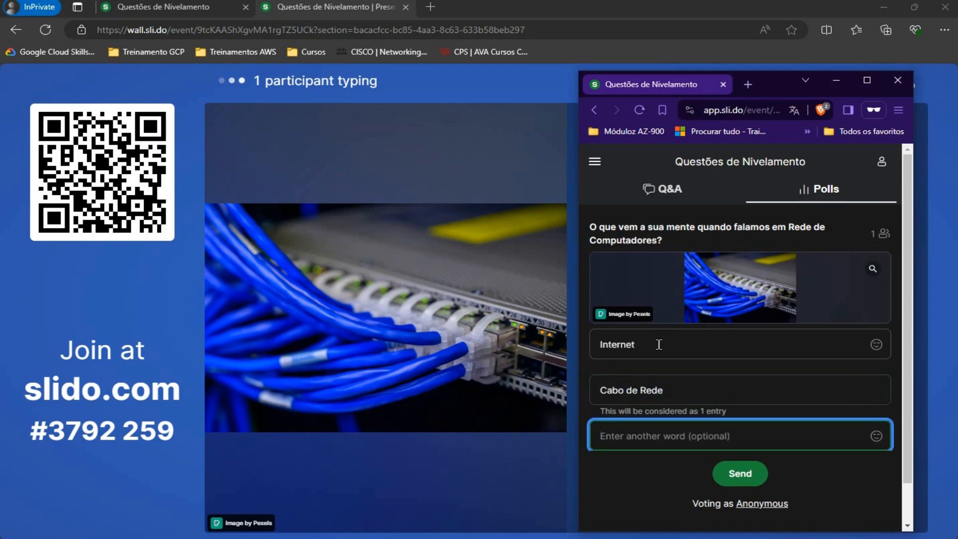
{"action": "type", "text": "Wifi"}
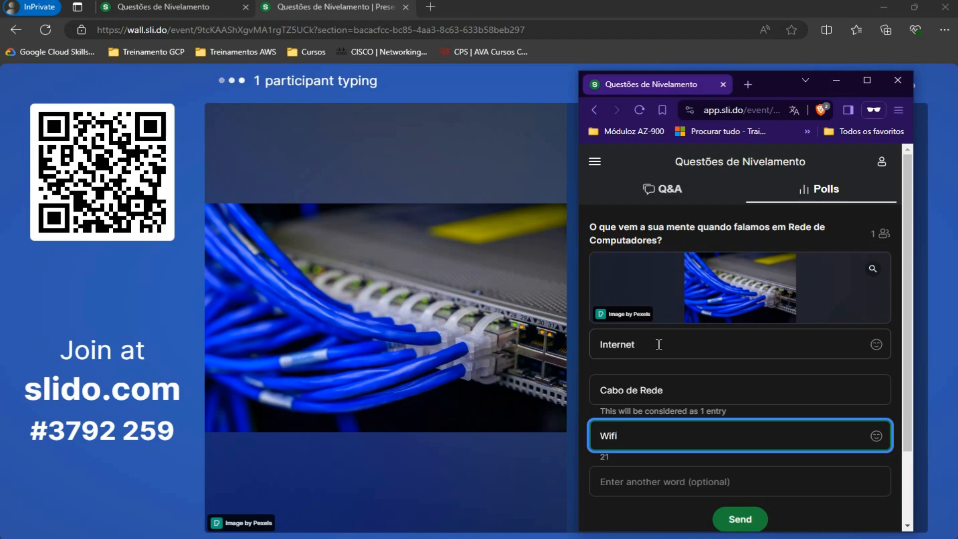
{"action": "left_click", "coordinate": [751, 519]}
Advance the presentation to the multiple choice poll again and bring the second participant's window in front.
{"action": "mouse_move", "coordinate": [430, 489]}
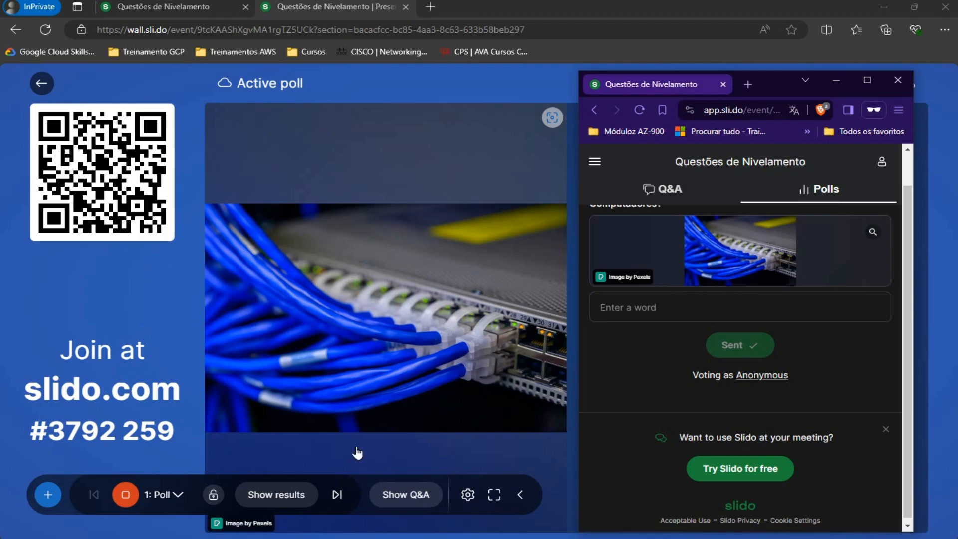
{"action": "left_click", "coordinate": [352, 464]}
{"action": "left_click", "coordinate": [337, 495]}
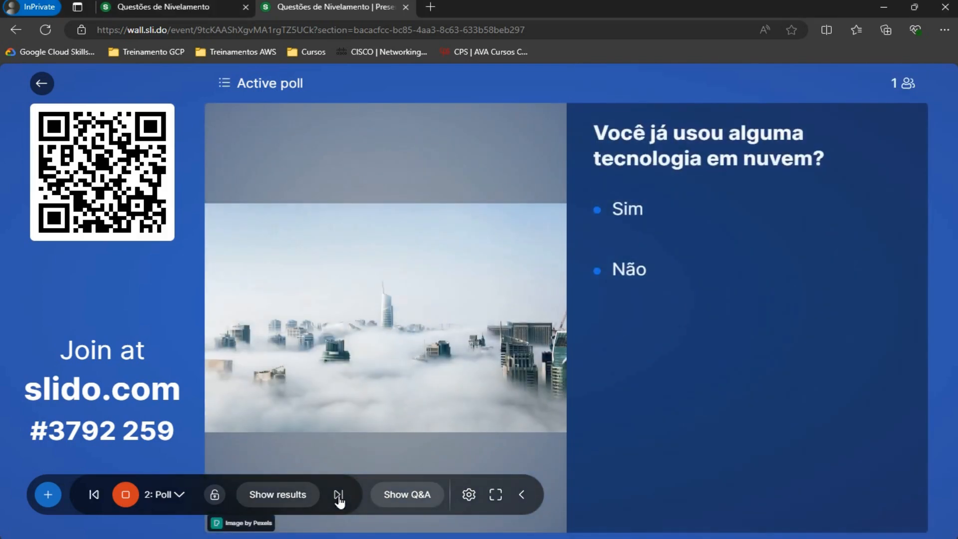
{"action": "key", "text": "alt+Tab"}
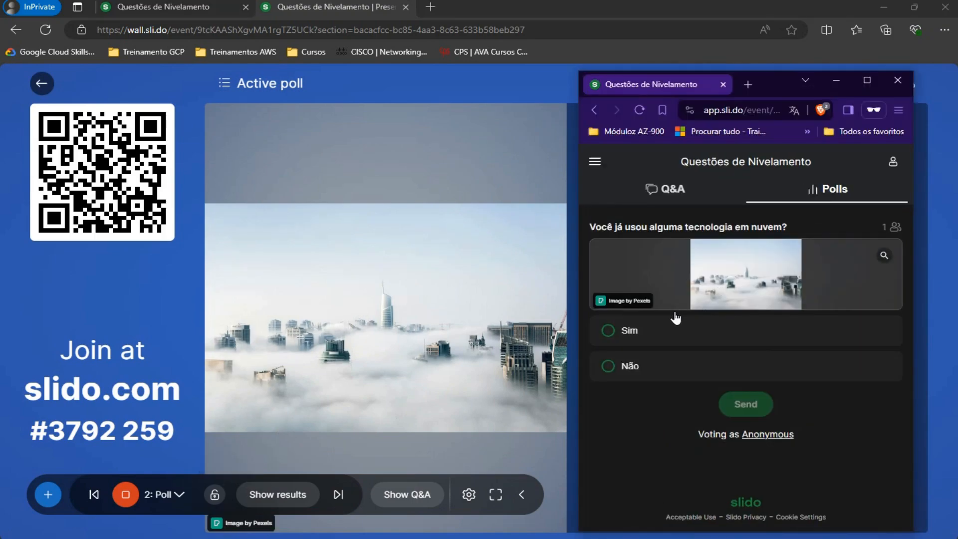
Submit the answer Não to the multiple choice poll as the second participant and return to the presentation window.
{"action": "left_click", "coordinate": [628, 369]}
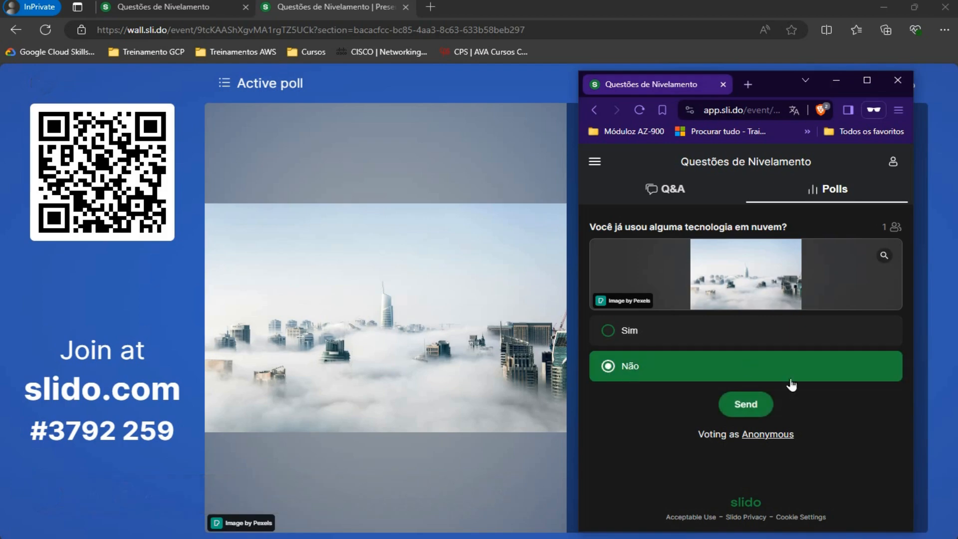
{"action": "left_click", "coordinate": [747, 407]}
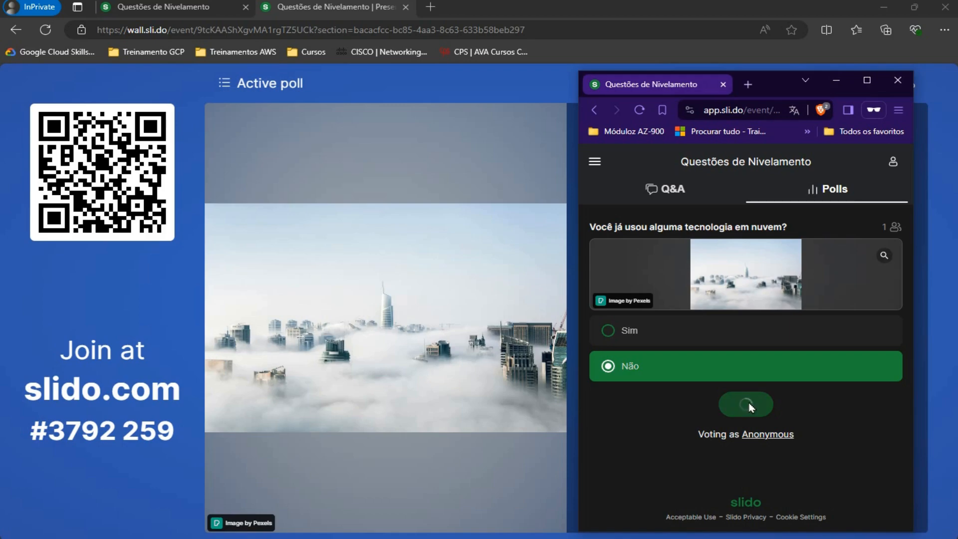
{"action": "left_click", "coordinate": [495, 444]}
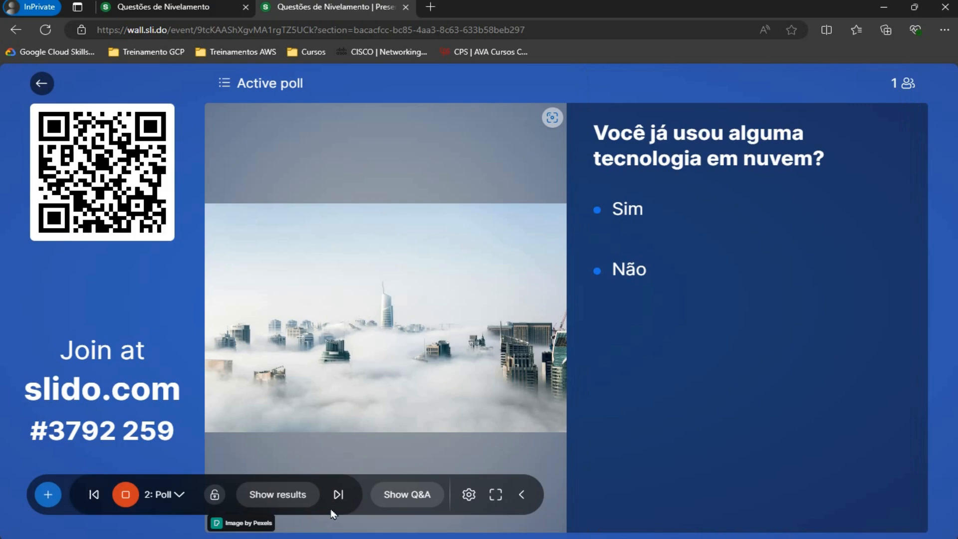
Advance the presentation to the rating poll, submit a three-star rating as the second participant and minimize the participant window.
{"action": "left_click", "coordinate": [339, 494]}
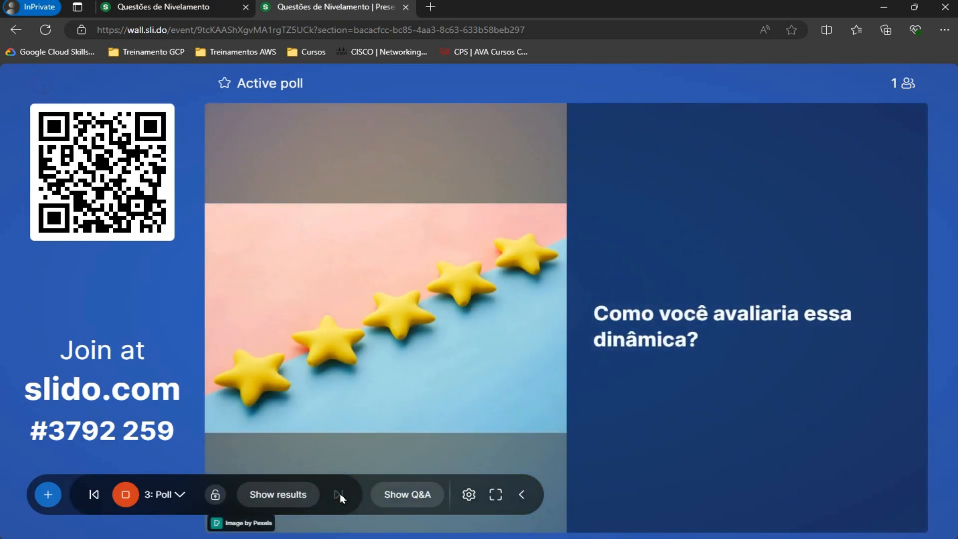
{"action": "key", "text": "alt+Tab"}
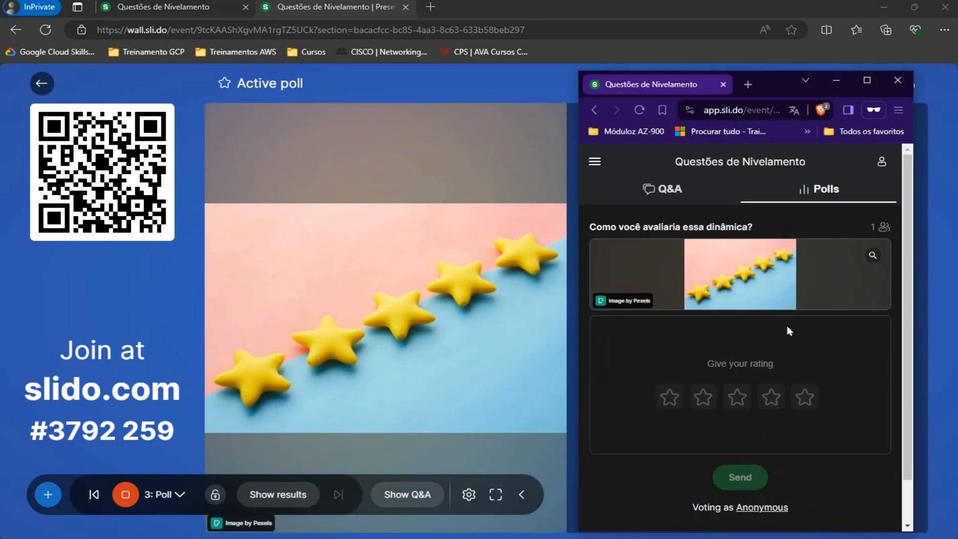
{"action": "left_click", "coordinate": [737, 400]}
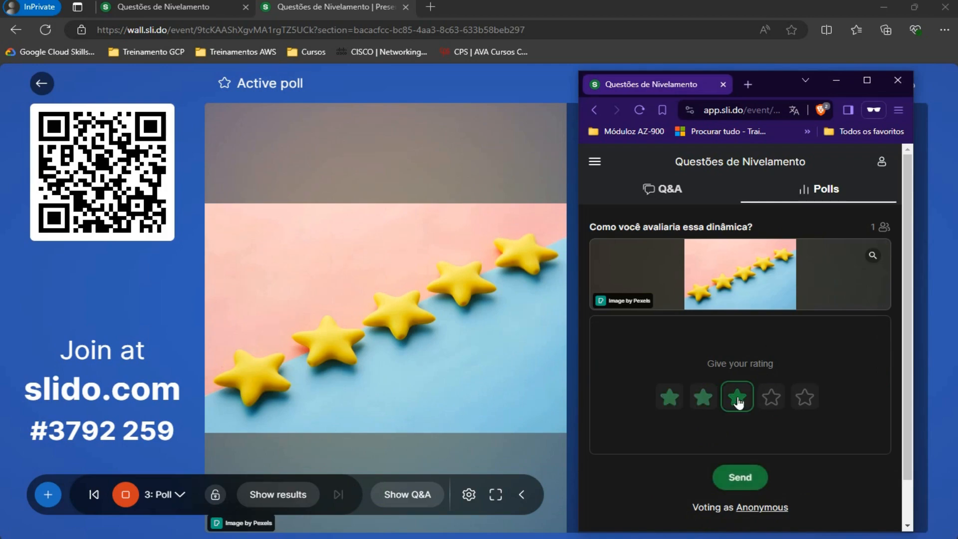
{"action": "left_click", "coordinate": [747, 478]}
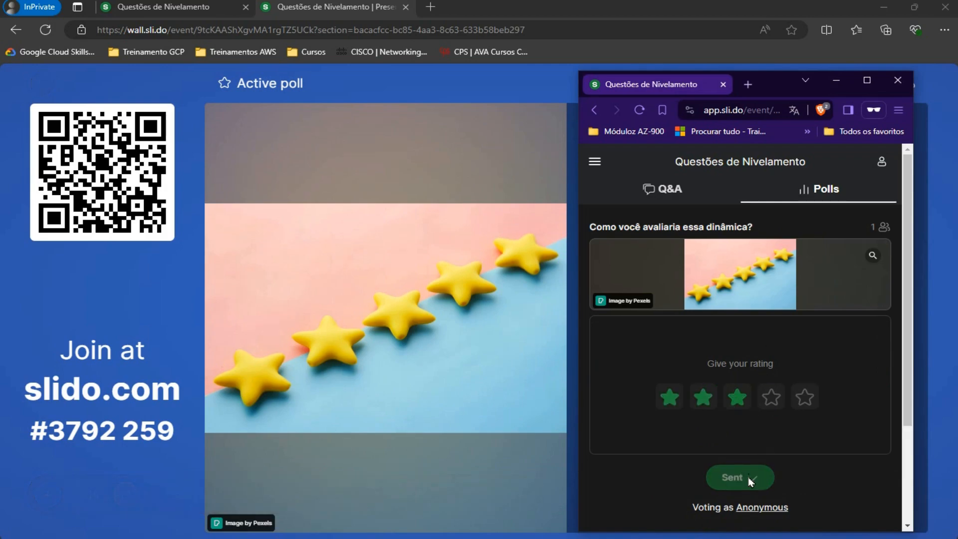
{"action": "left_click", "coordinate": [837, 81]}
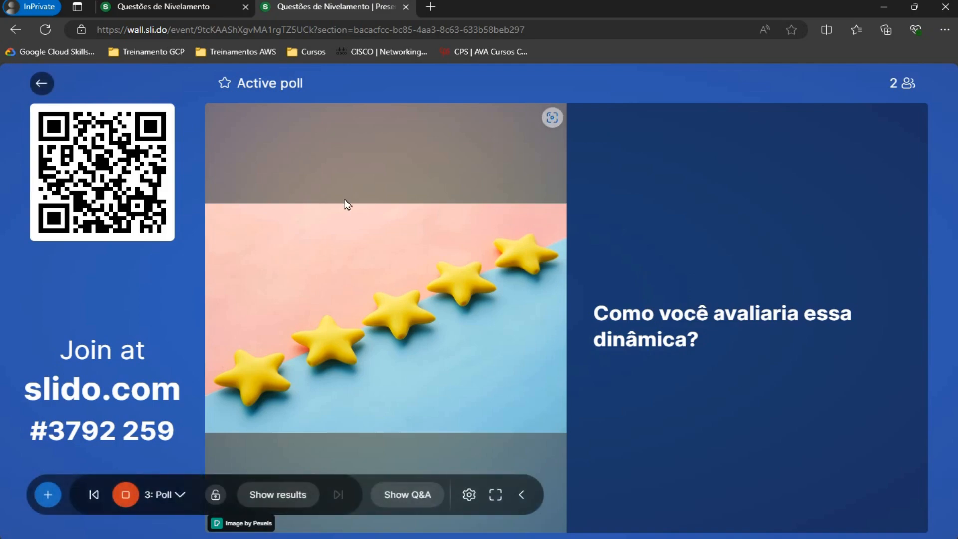
Return the presentation to the word cloud poll and show its results, followed by the results of the multiple choice poll.
{"action": "left_click", "coordinate": [95, 495]}
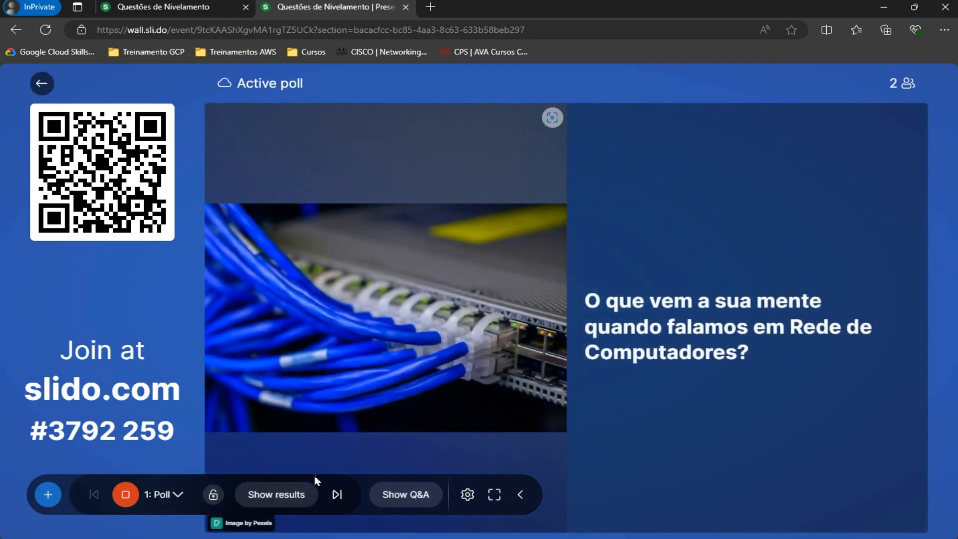
{"action": "left_click", "coordinate": [281, 501]}
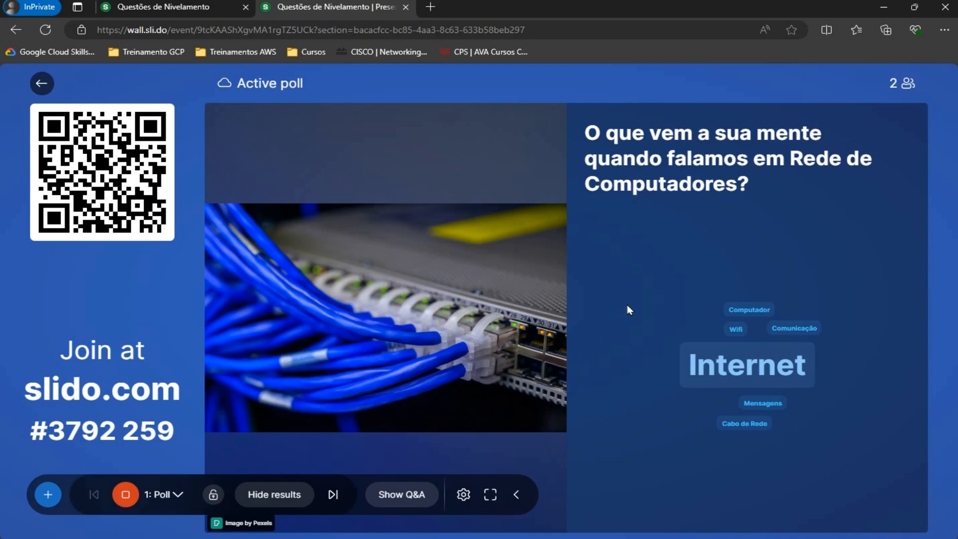
{"action": "left_click", "coordinate": [333, 495]}
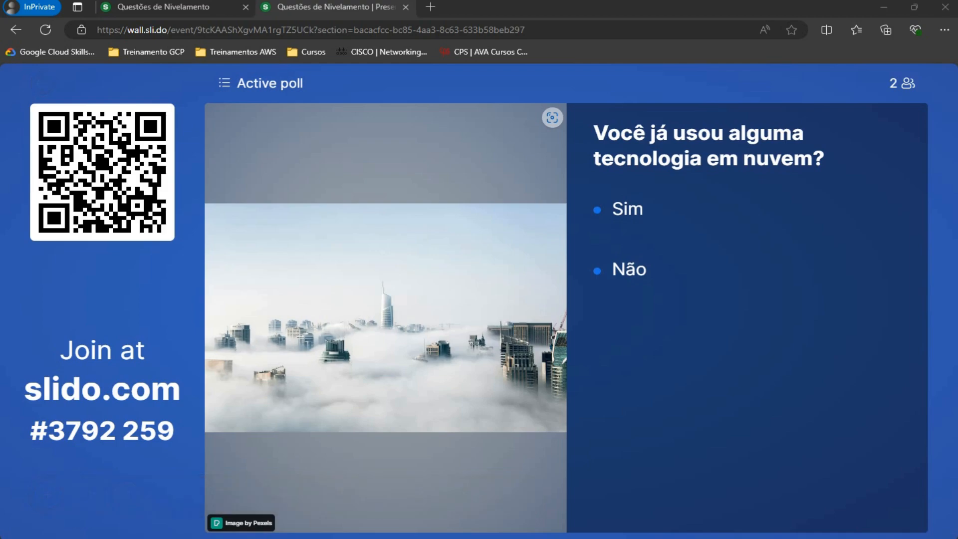
{"action": "left_click", "coordinate": [275, 494]}
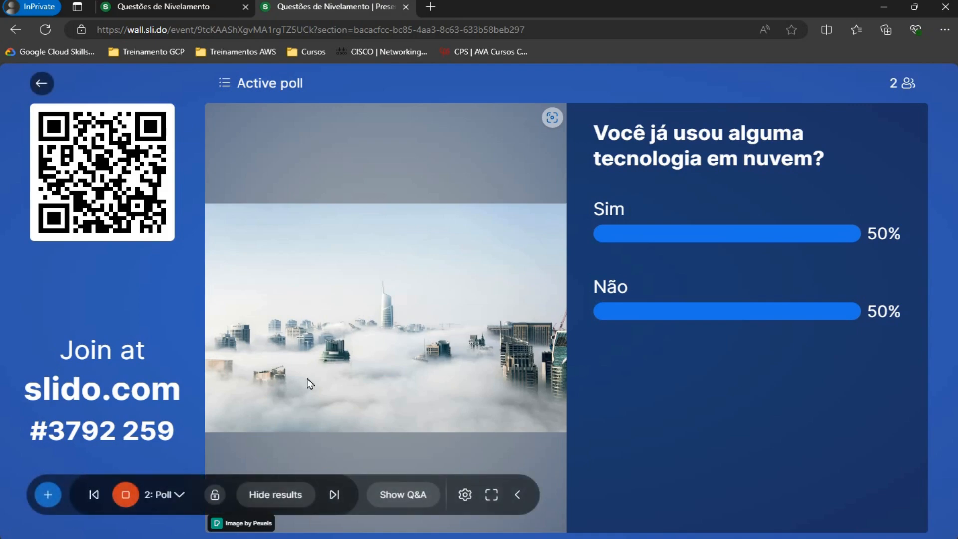
Show the rating poll's results in the presentation and switch to the event's admin page.
{"action": "left_click", "coordinate": [336, 495]}
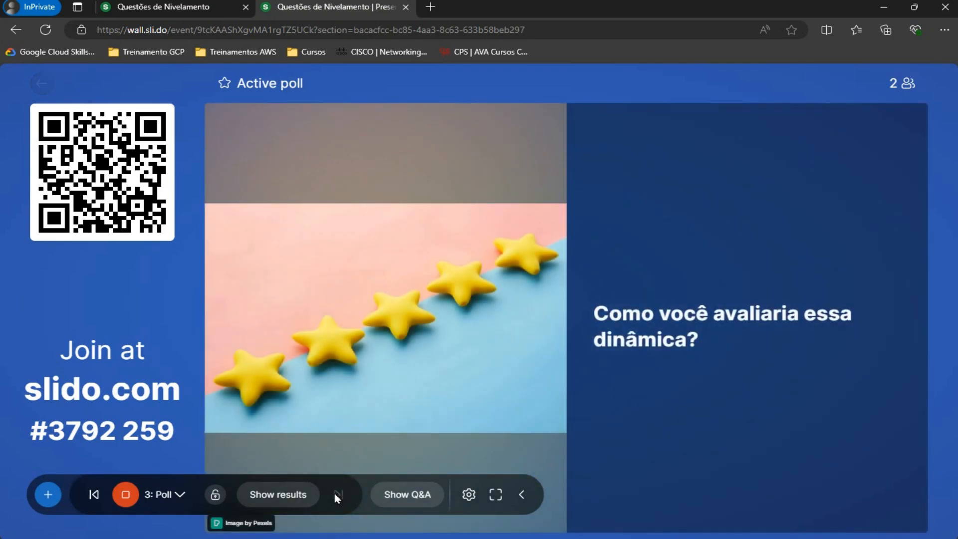
{"action": "left_click", "coordinate": [286, 501]}
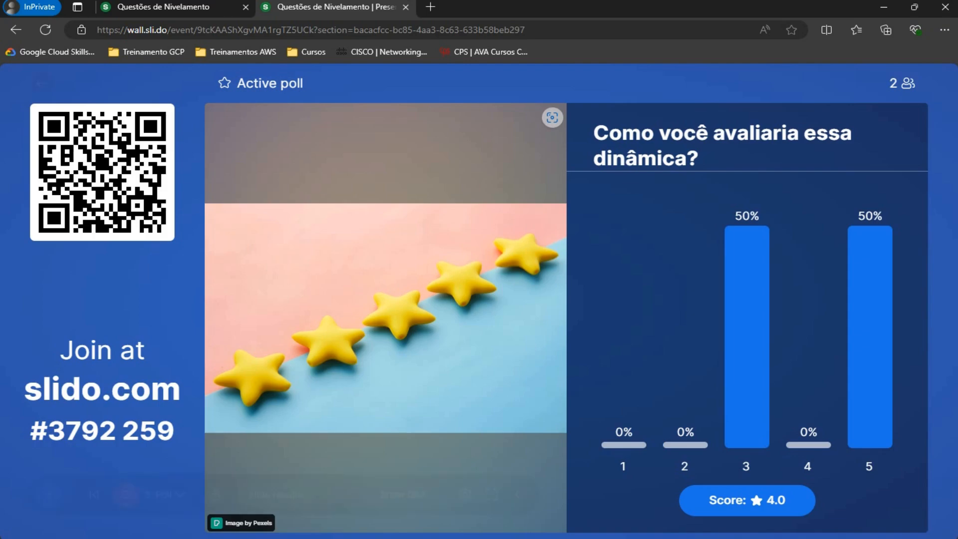
{"action": "key", "text": "ctrl+Tab"}
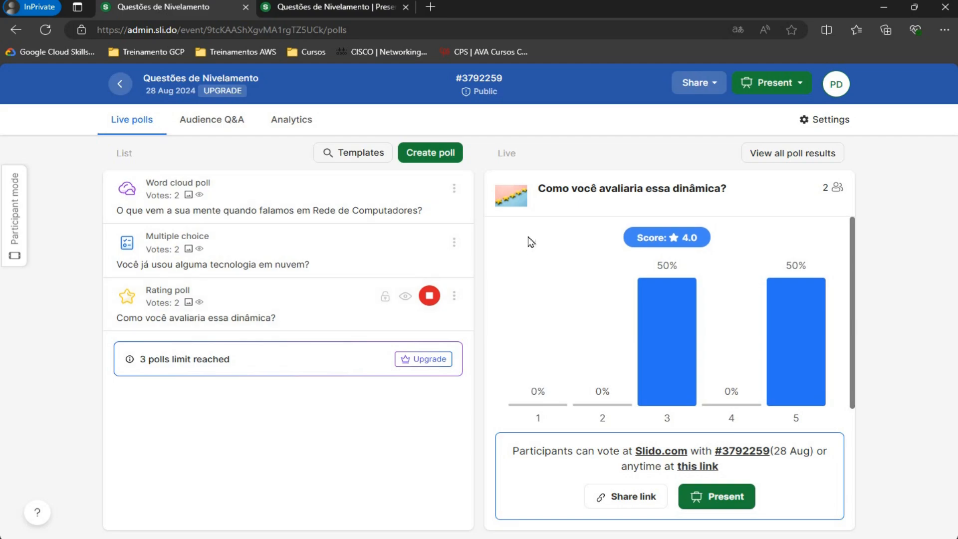